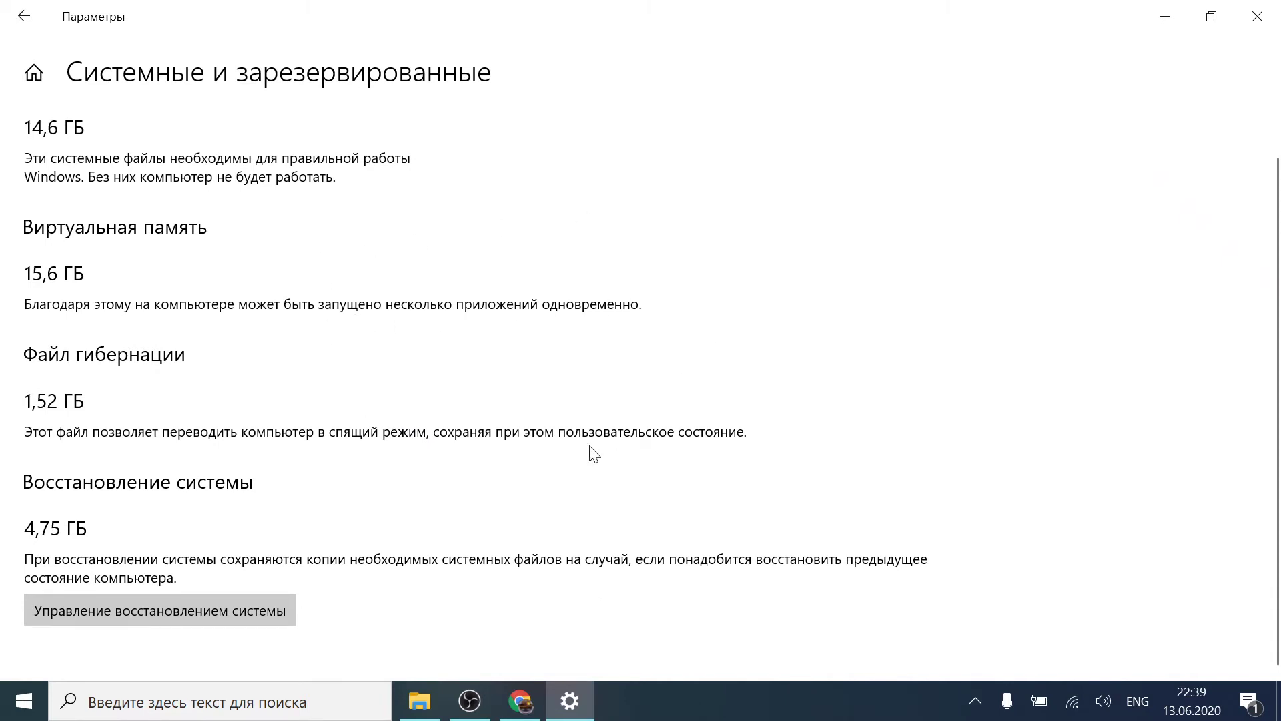
Review the System and reserved storage breakdown, then close the Settings window
scroll(542, 419, up, 1)
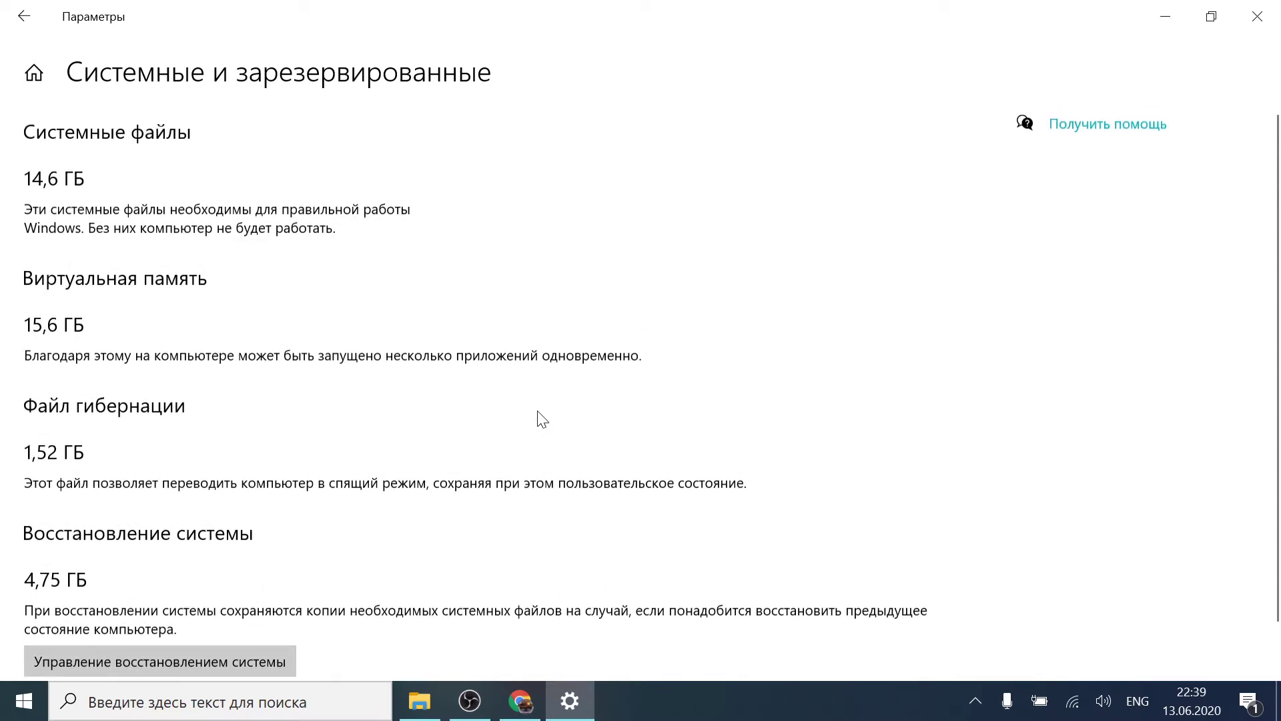
scroll(668, 253, down, 1)
scroll(775, 223, up, 1)
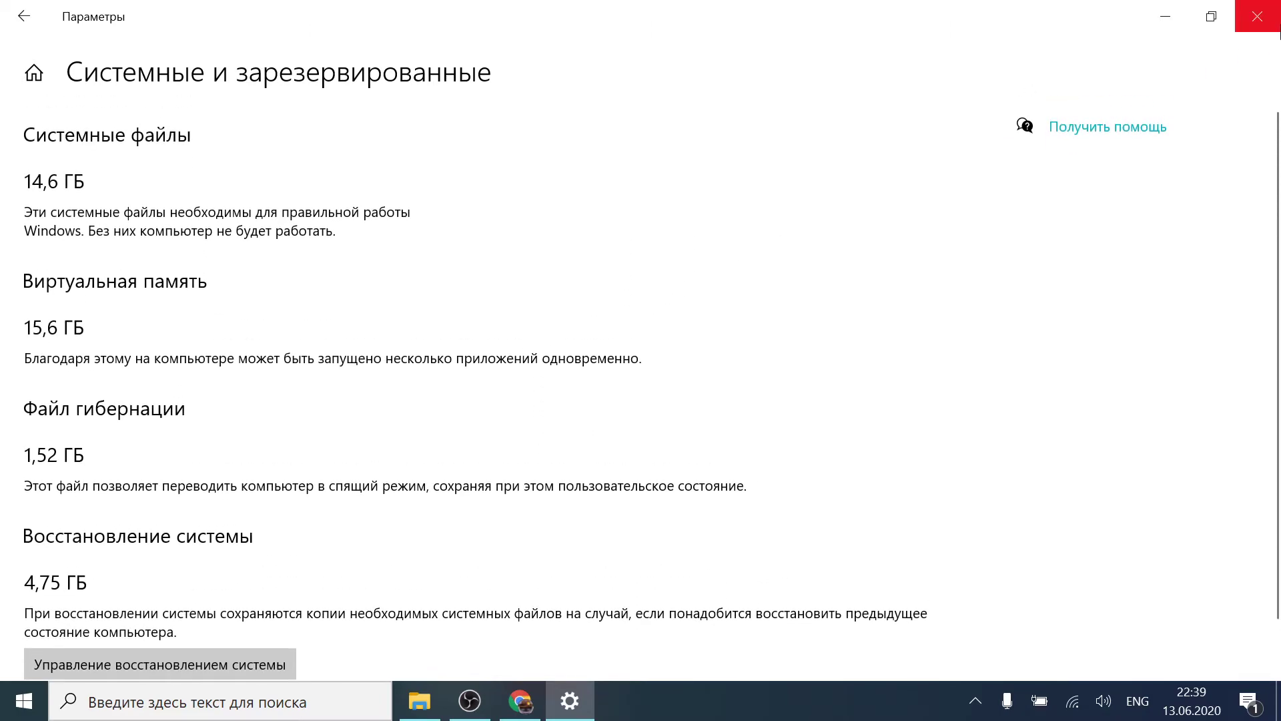
click(1243, 24)
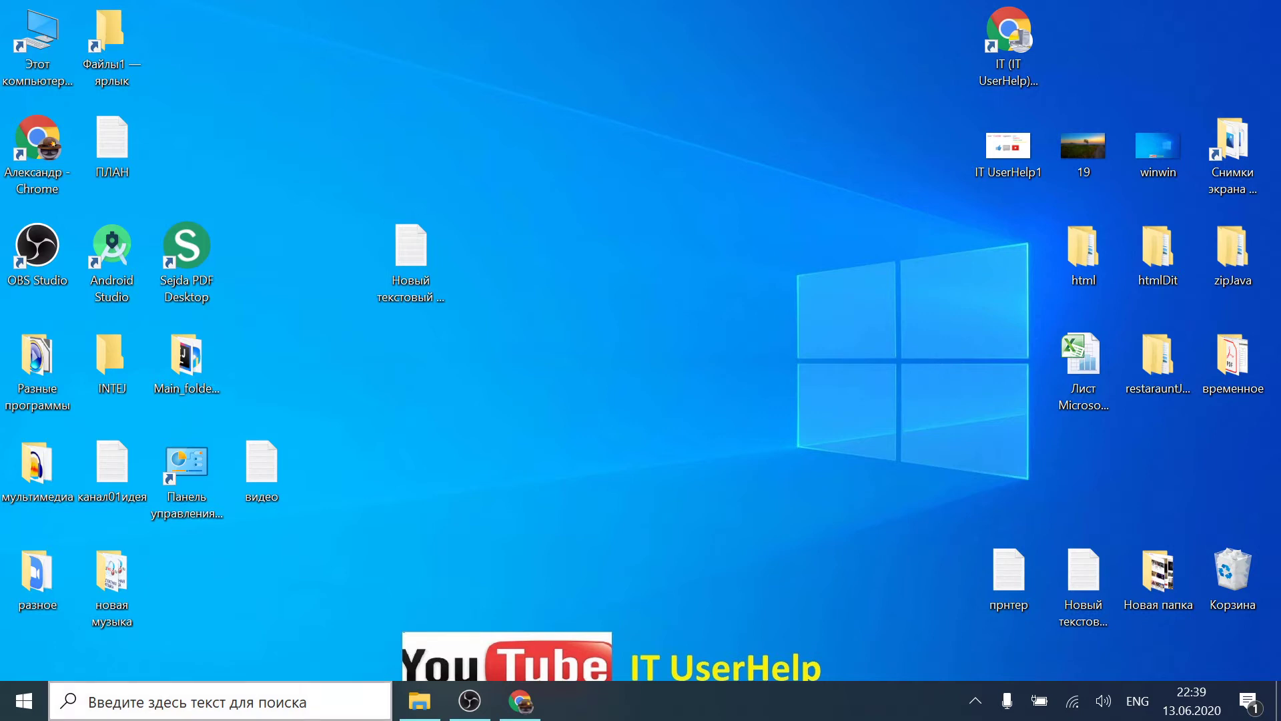
In the Run box, replace the old msconfig entry with regedit
key(super+r)
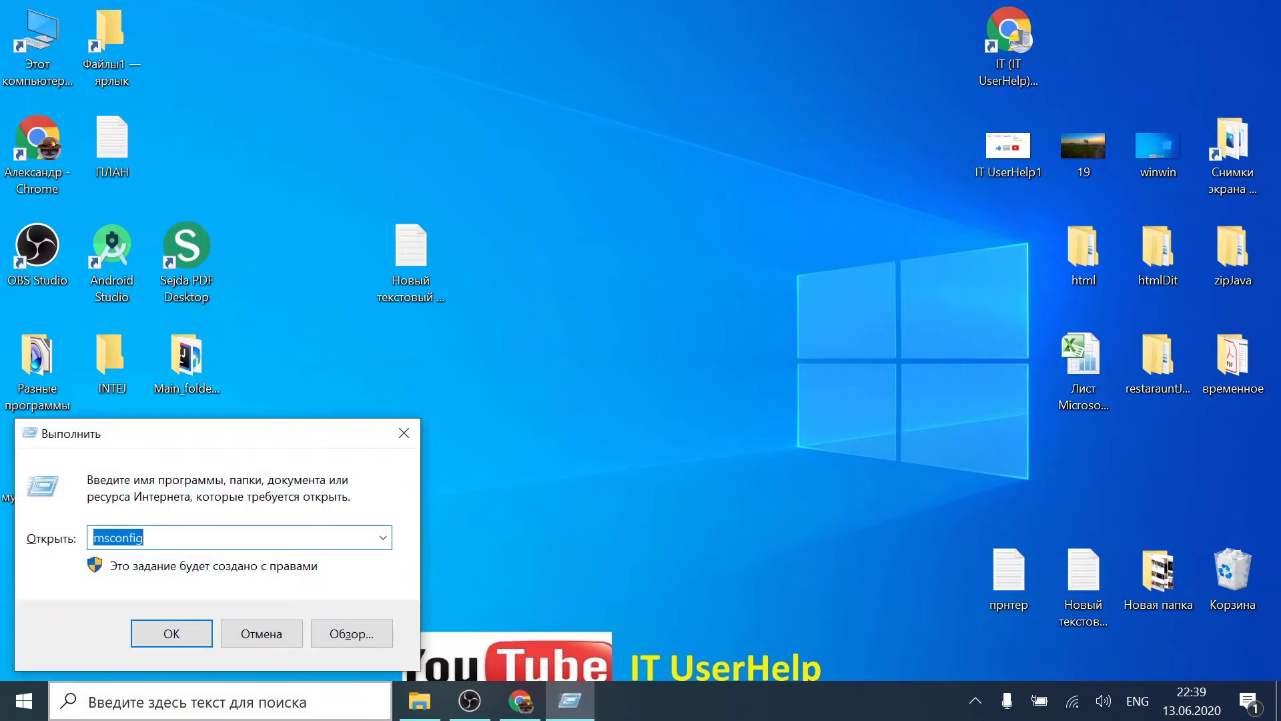
key(BackSpace)
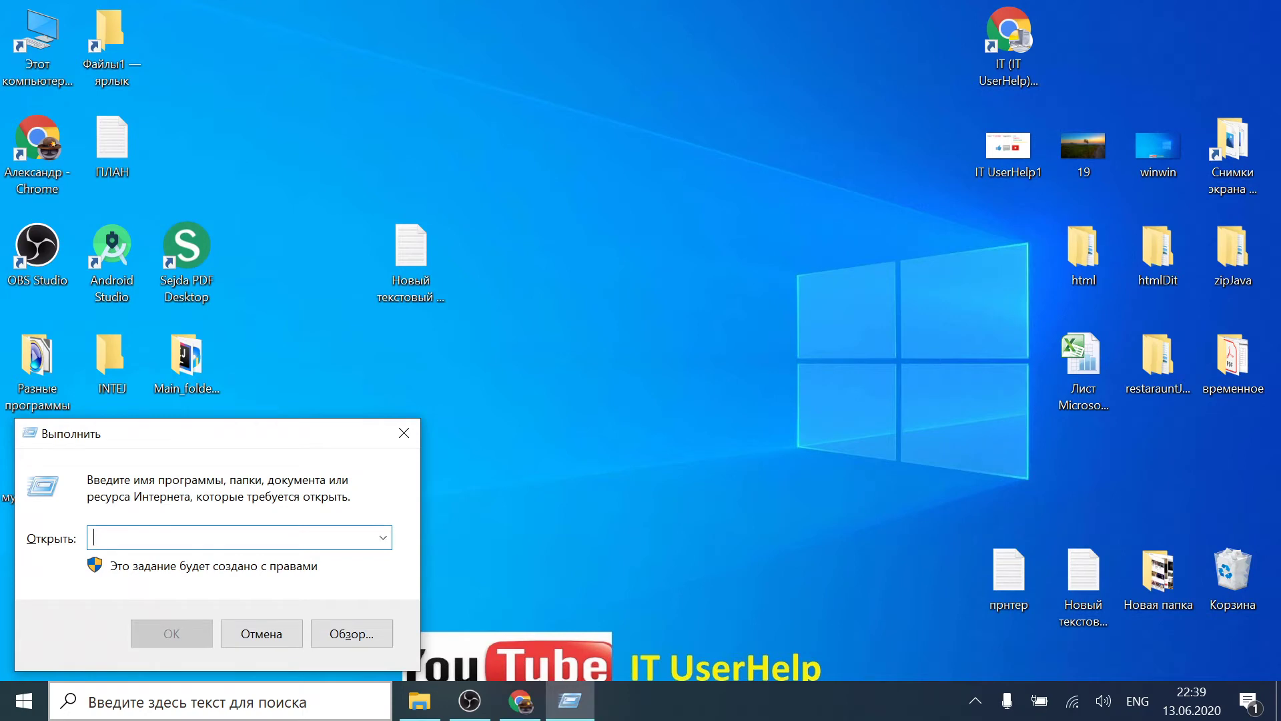
text(re)
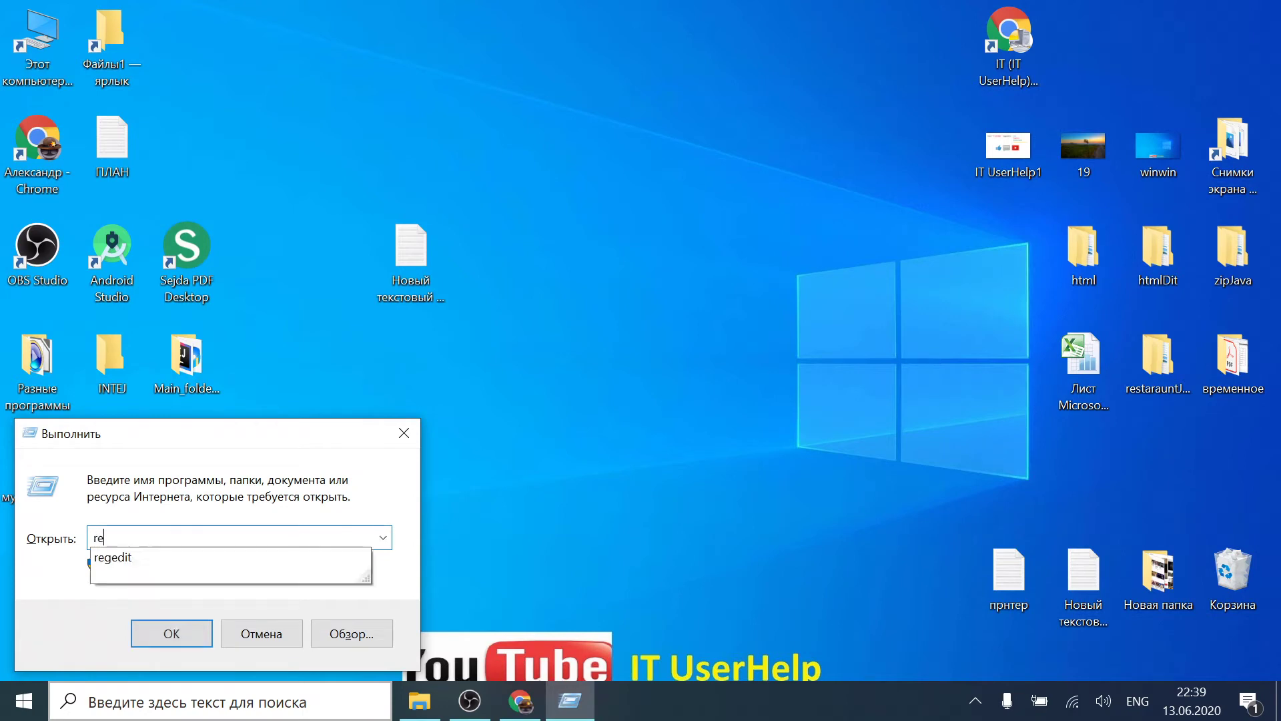
text(gedit)
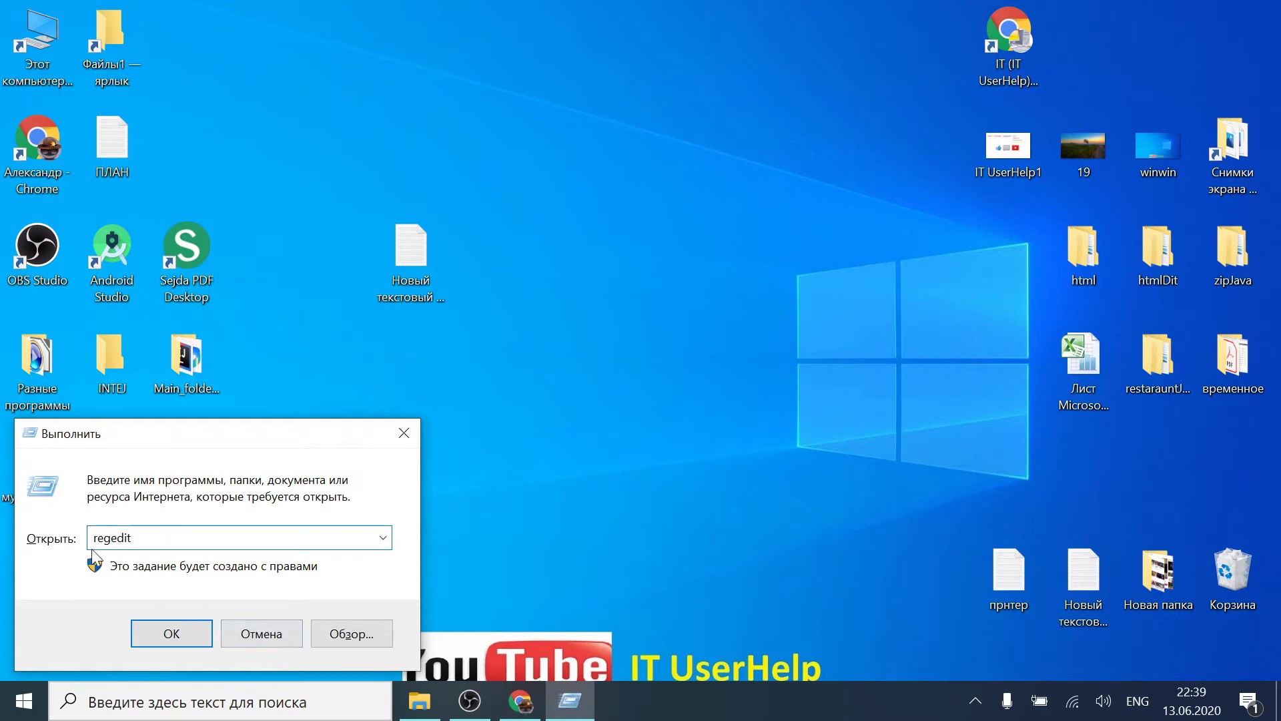
Launch Registry Editor with HKEY_CURRENT_USER collapsed and the window repositioned
key(Return)
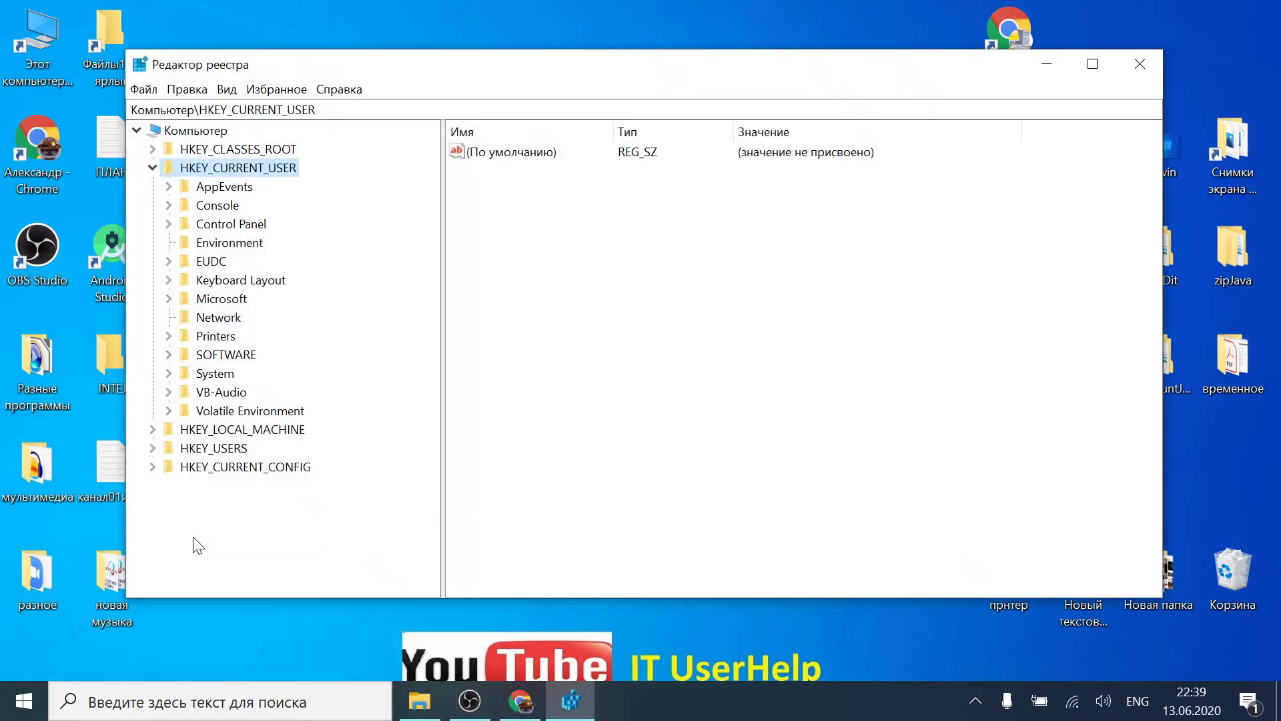
click(153, 168)
mouse_move(500, 69)
mouse_down()
mouse_move(484, 123)
mouse_move(505, 66)
mouse_move(500, 129)
mouse_move(494, 92)
mouse_up()
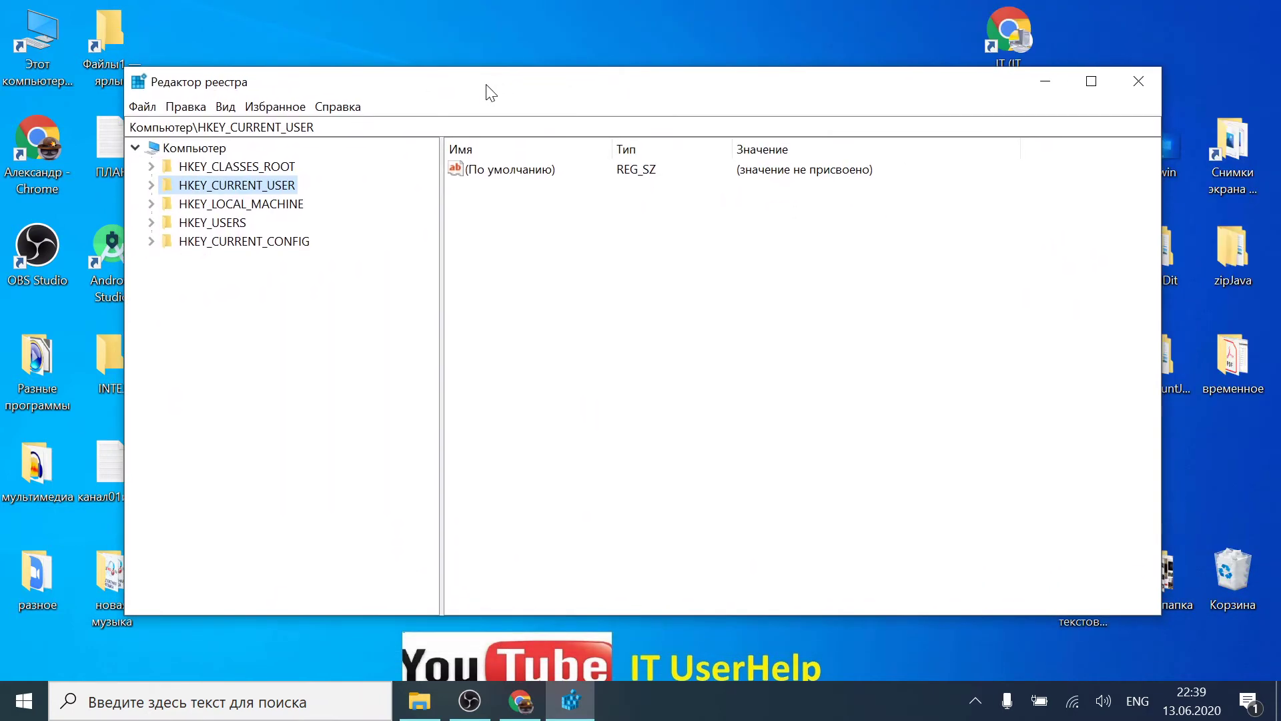
Export the HKEY_CURRENT_USER branch to the desktop as registry file 13062020dsd
click(140, 110)
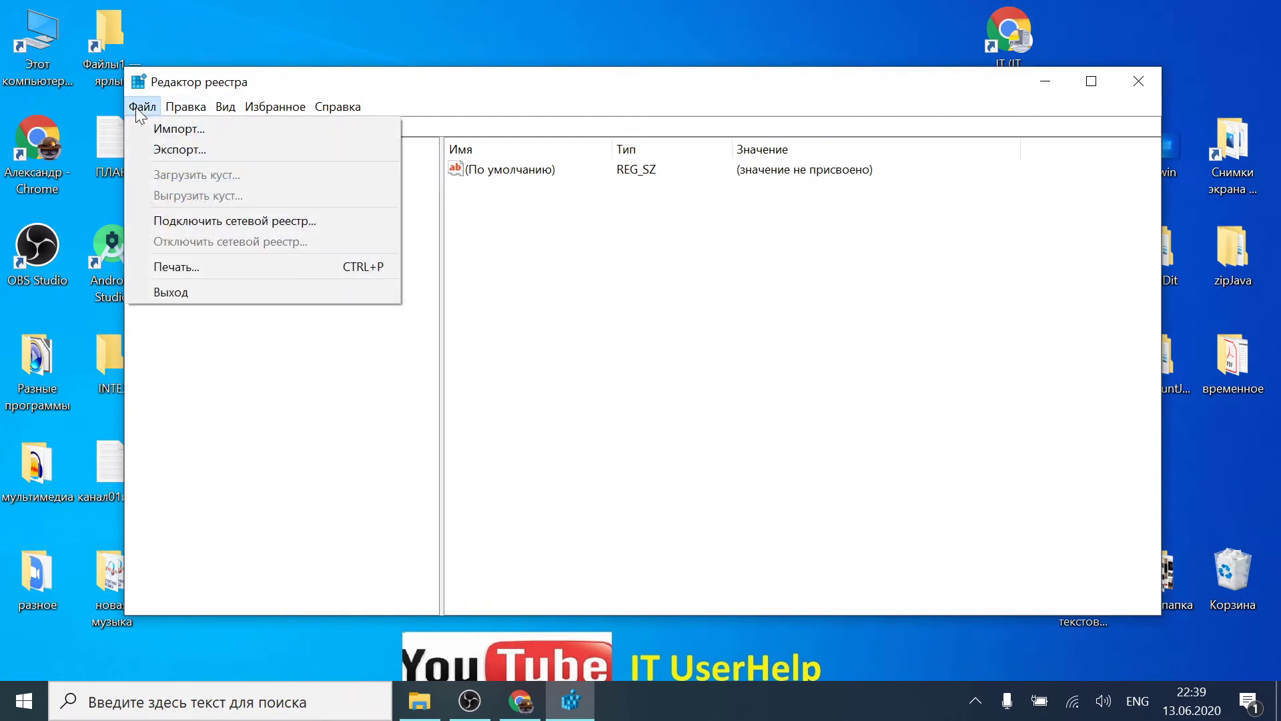
click(156, 148)
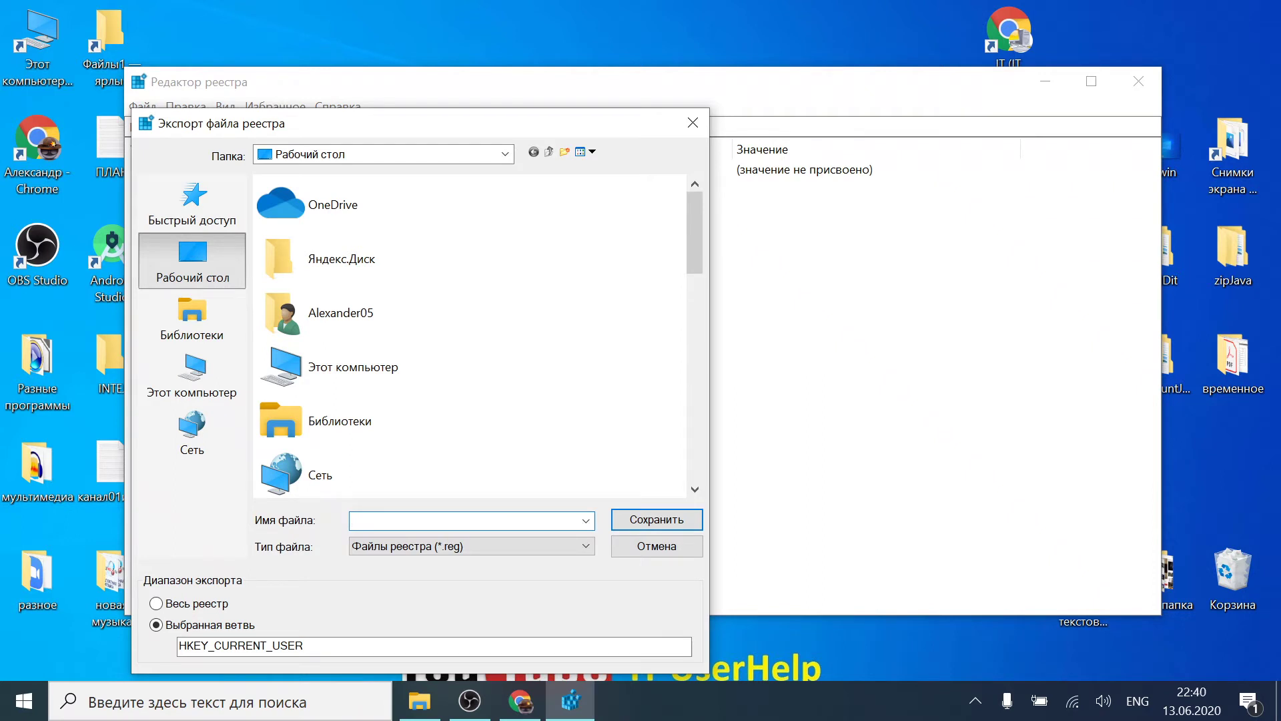
text(13062020dsd)
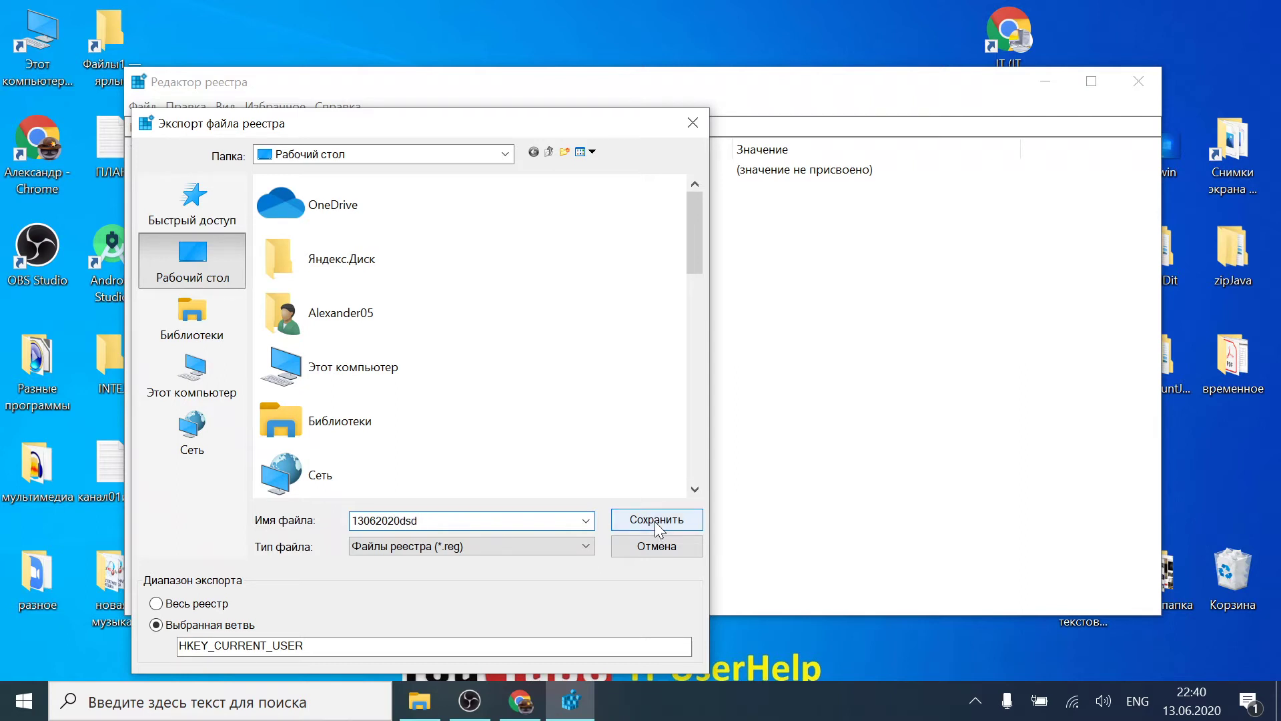
click(645, 546)
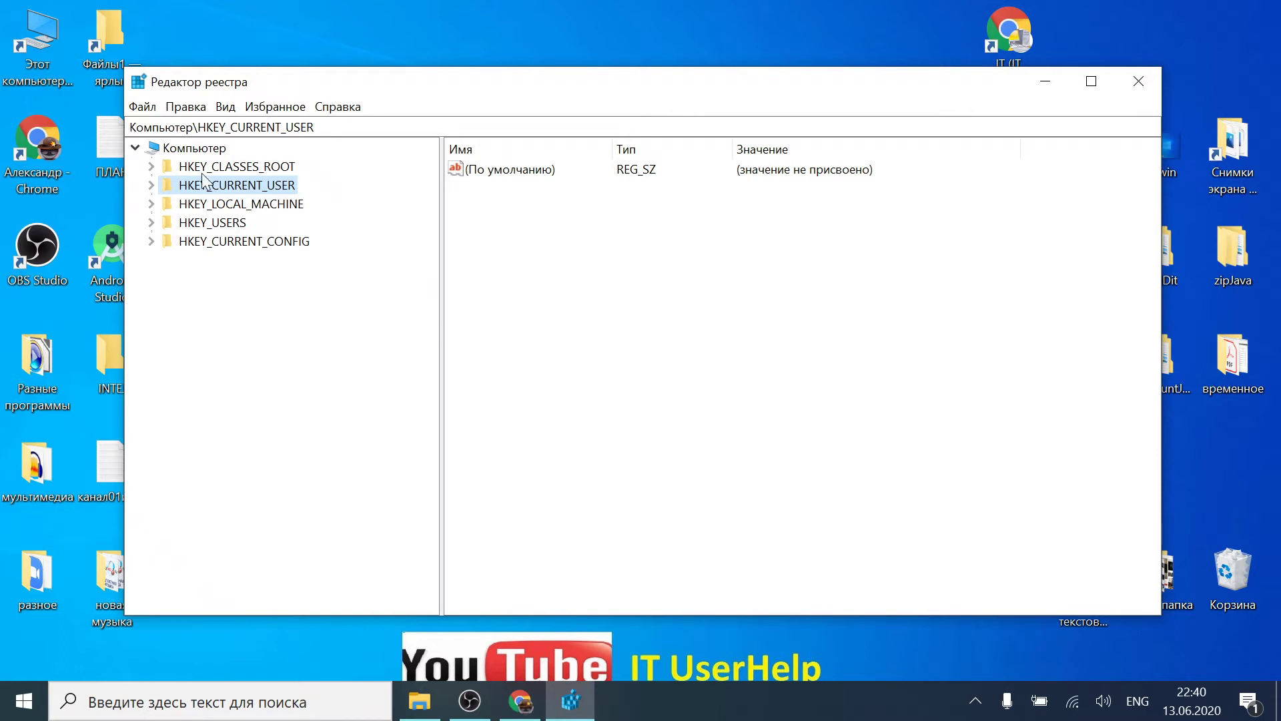
Expand HKEY_LOCAL_MACHINE and its SOFTWARE key in the registry tree
click(192, 210)
click(151, 204)
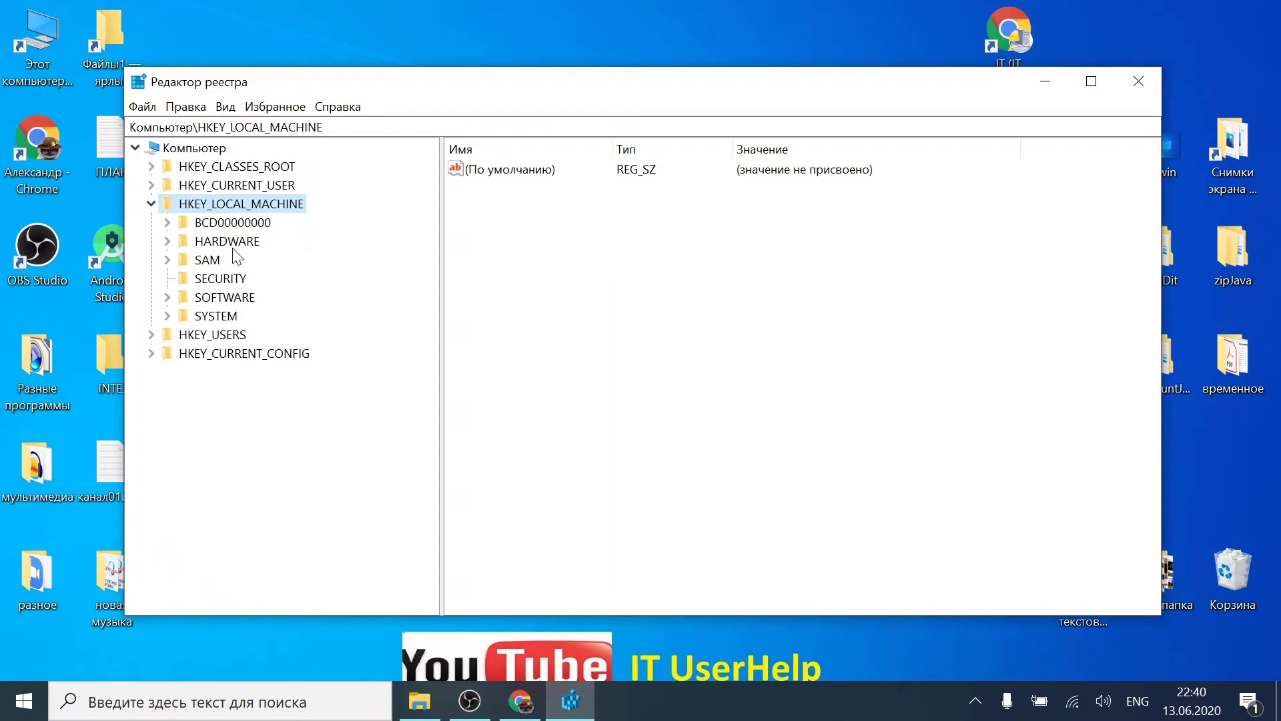
click(168, 297)
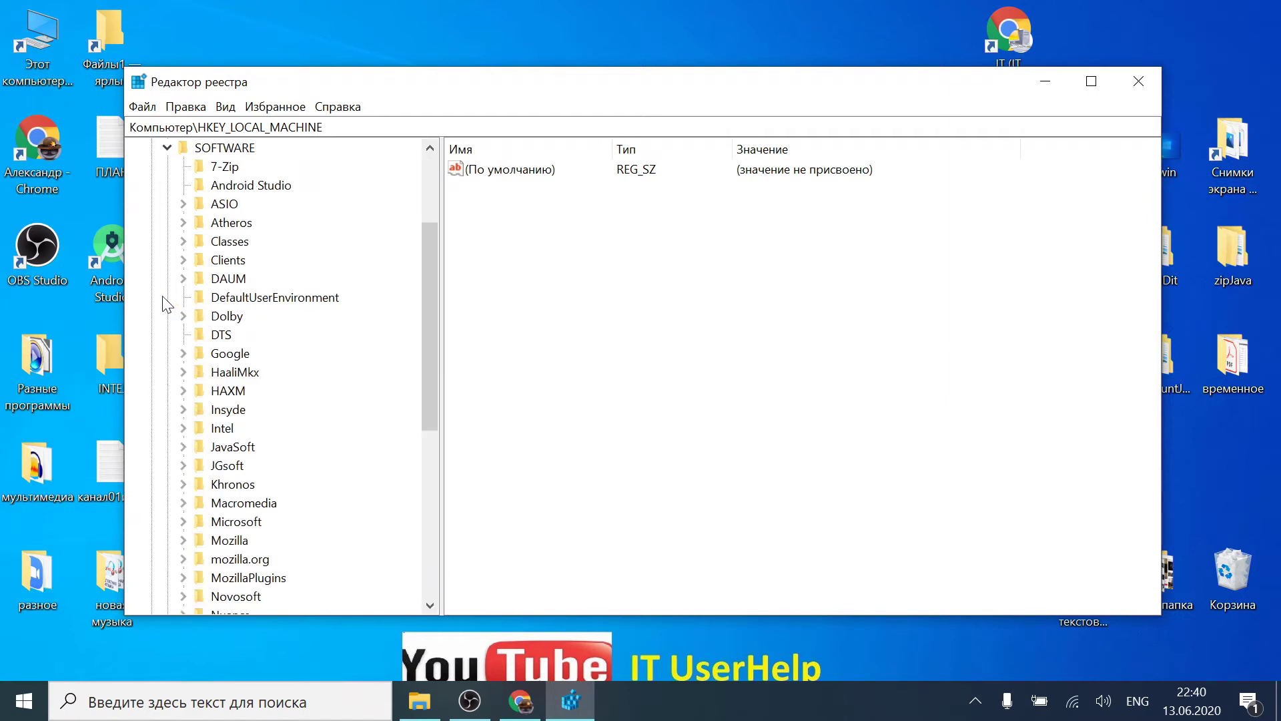
scroll(167, 227, up, 1)
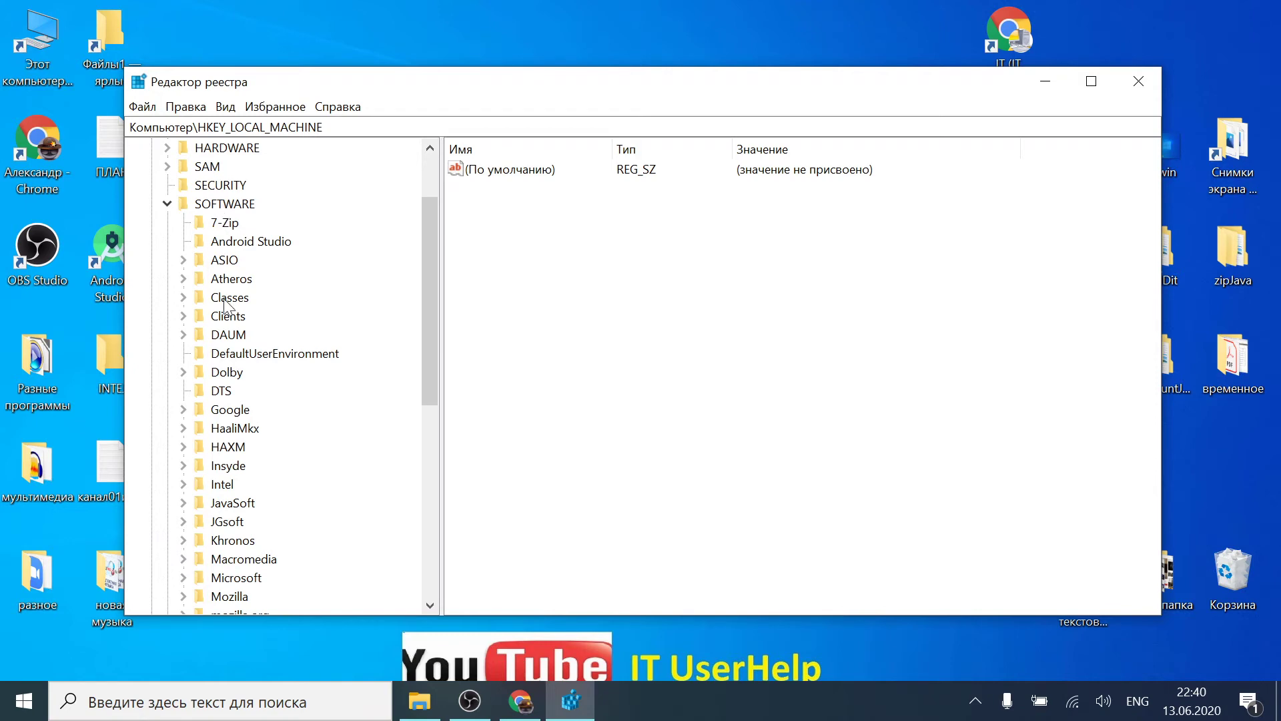
scroll(251, 368, down, 8)
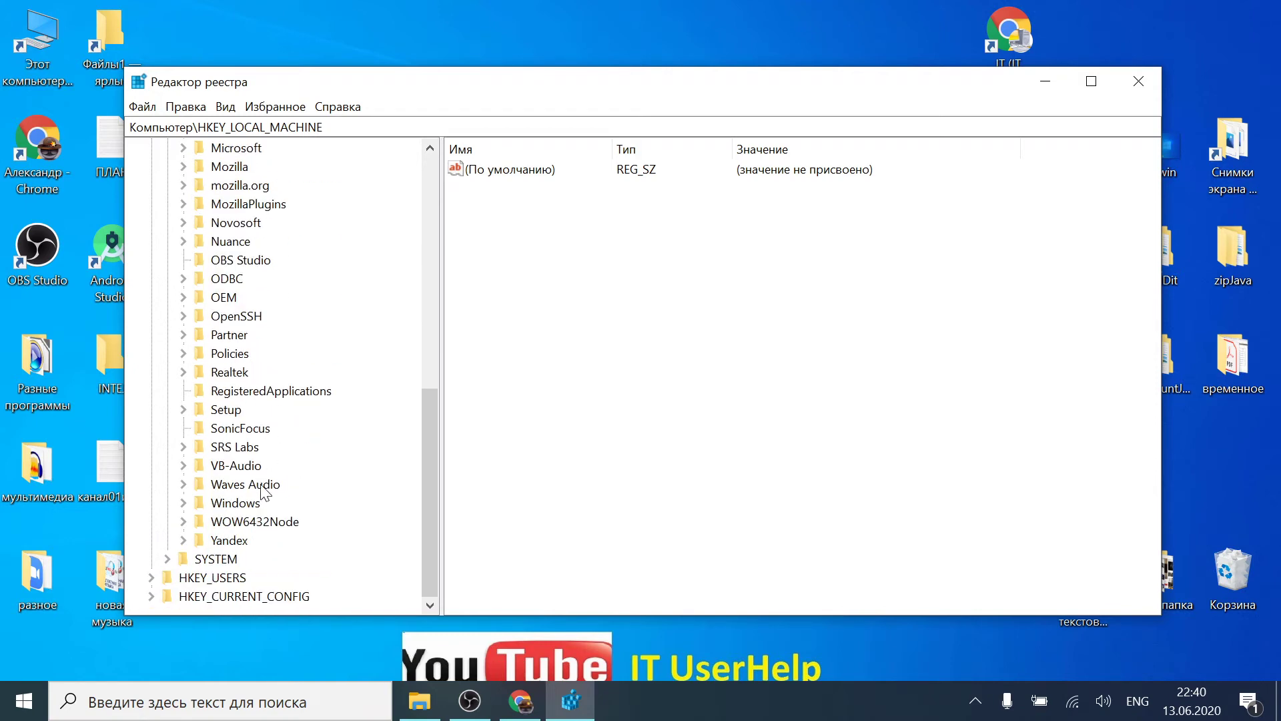
scroll(234, 424, up, 2)
scroll(234, 423, up, 6)
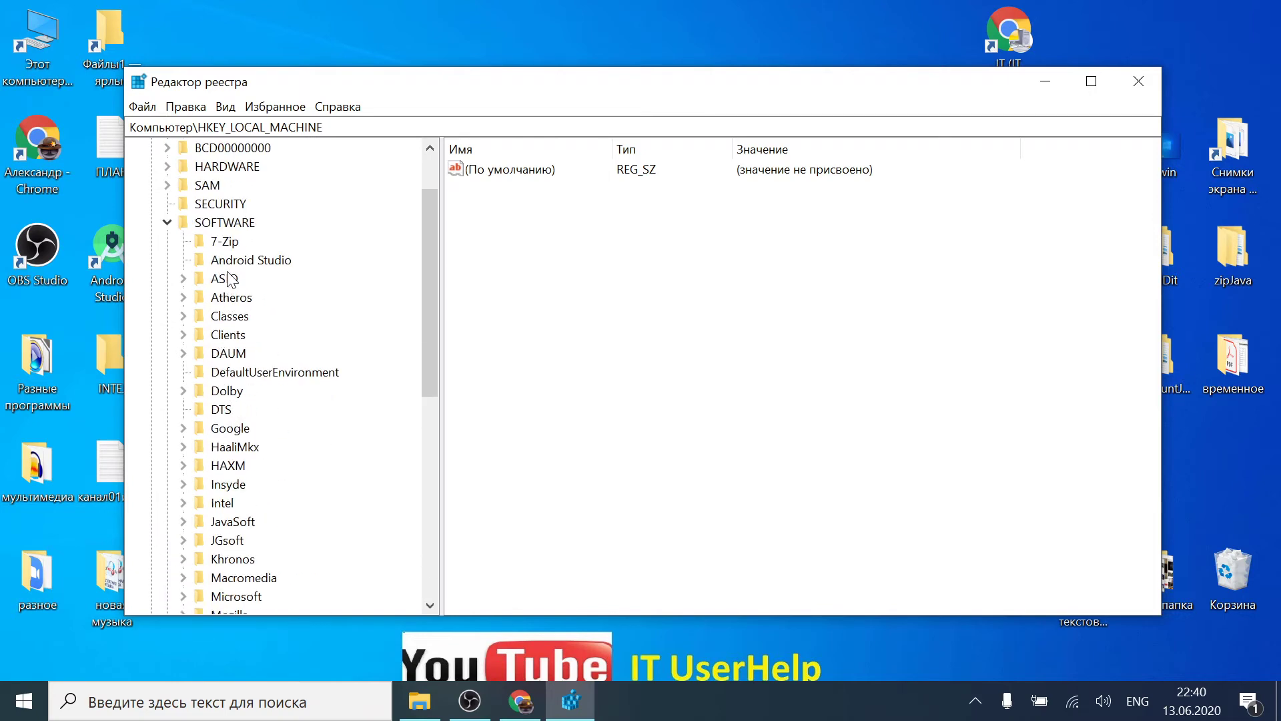
scroll(227, 279, down, 3)
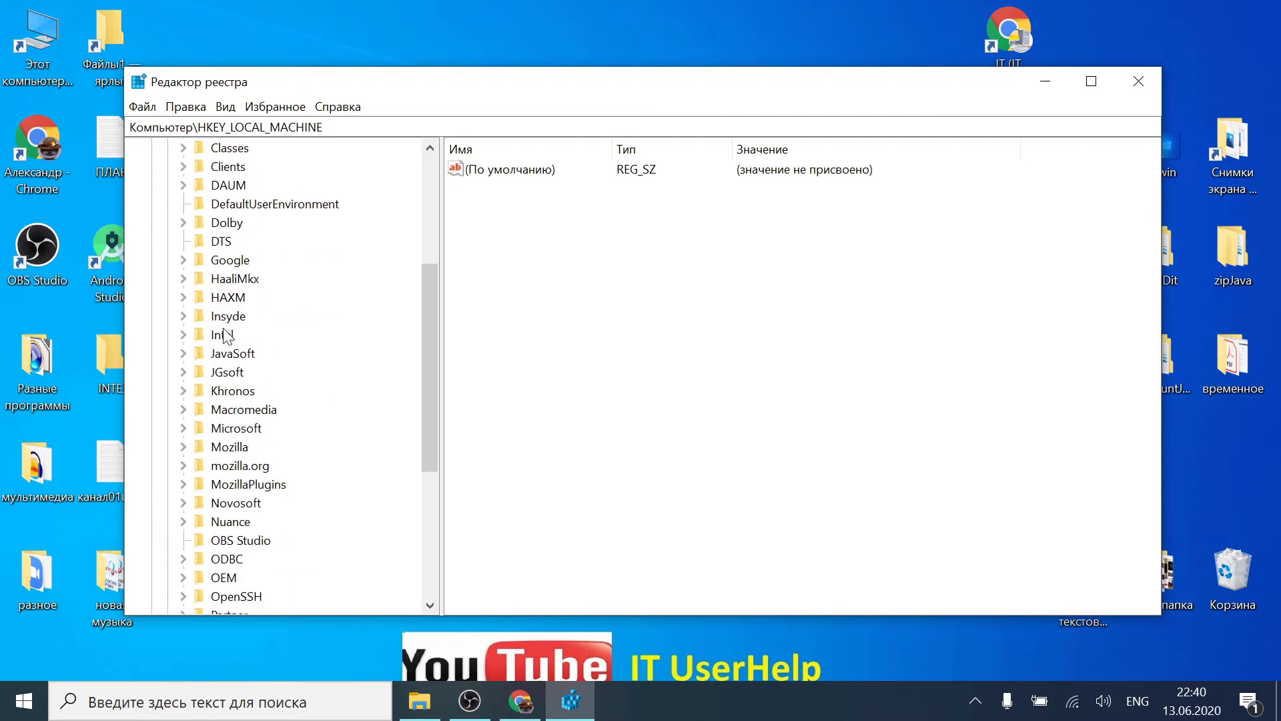
Expand Microsoft and Windows, then select CurrentVersion to list its values
click(184, 431)
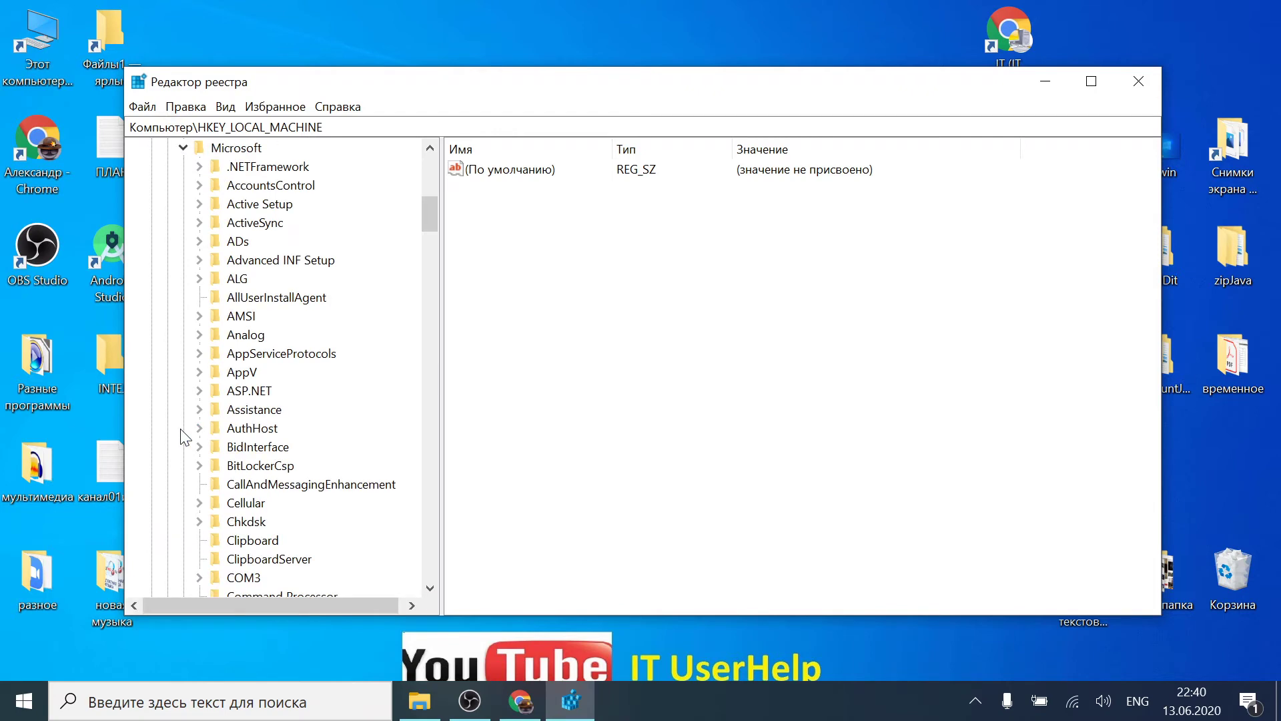
scroll(276, 431, down, 12)
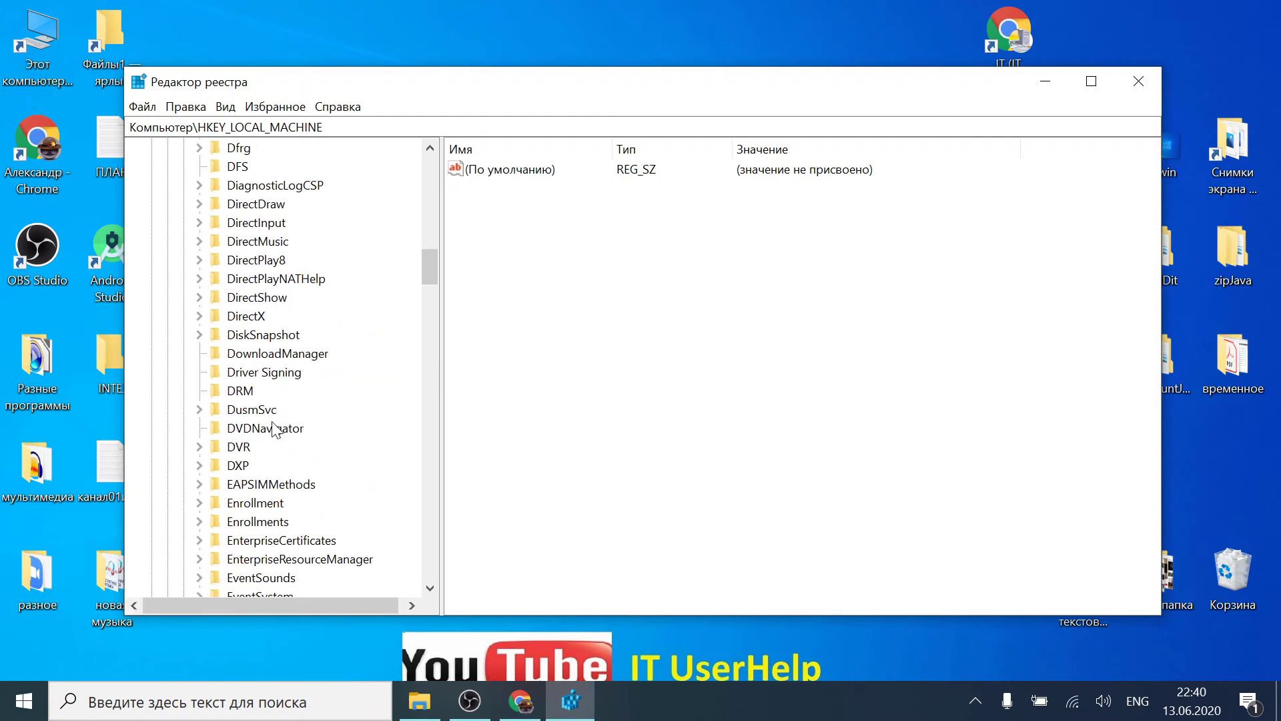
scroll(274, 430, down, 20)
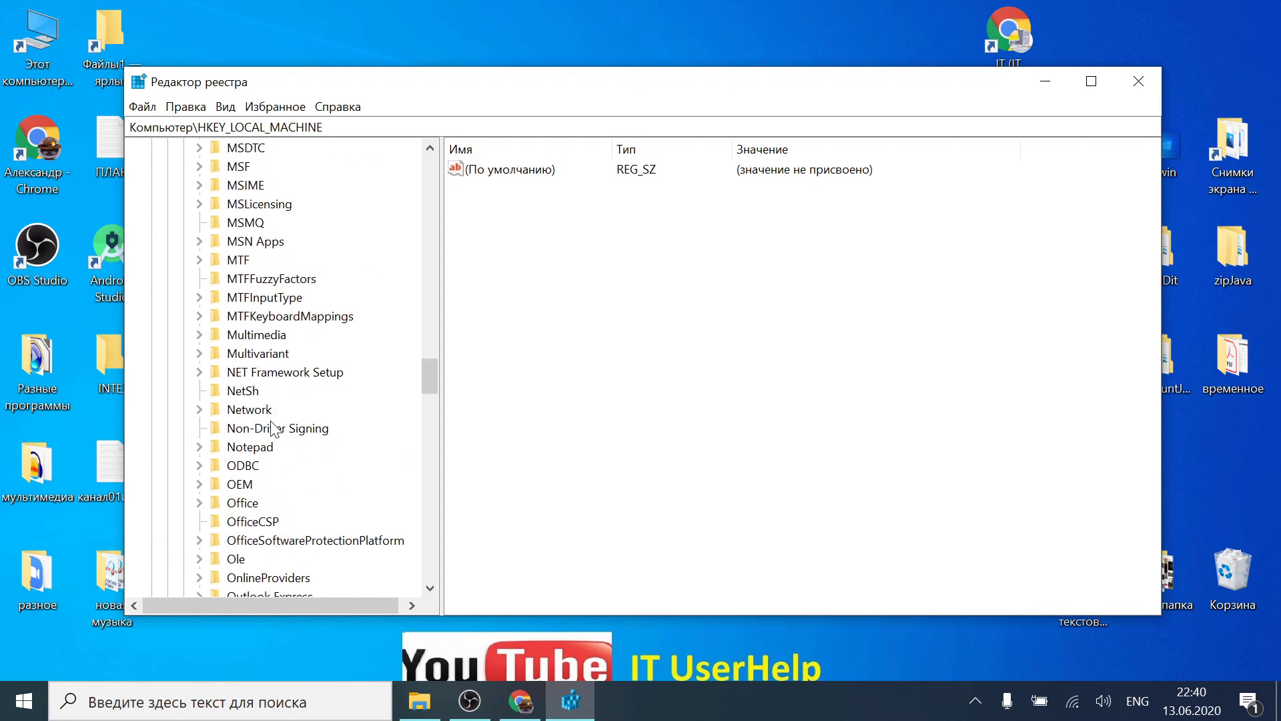
scroll(275, 430, down, 20)
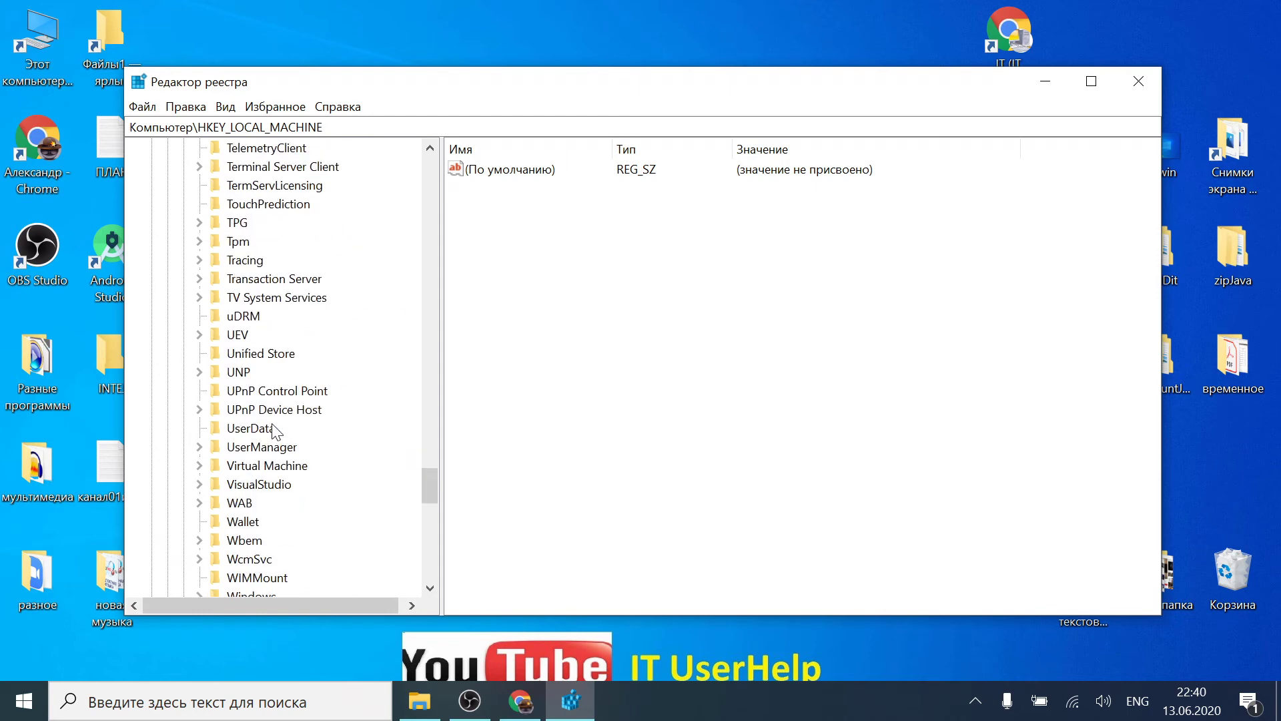
scroll(274, 431, down, 4)
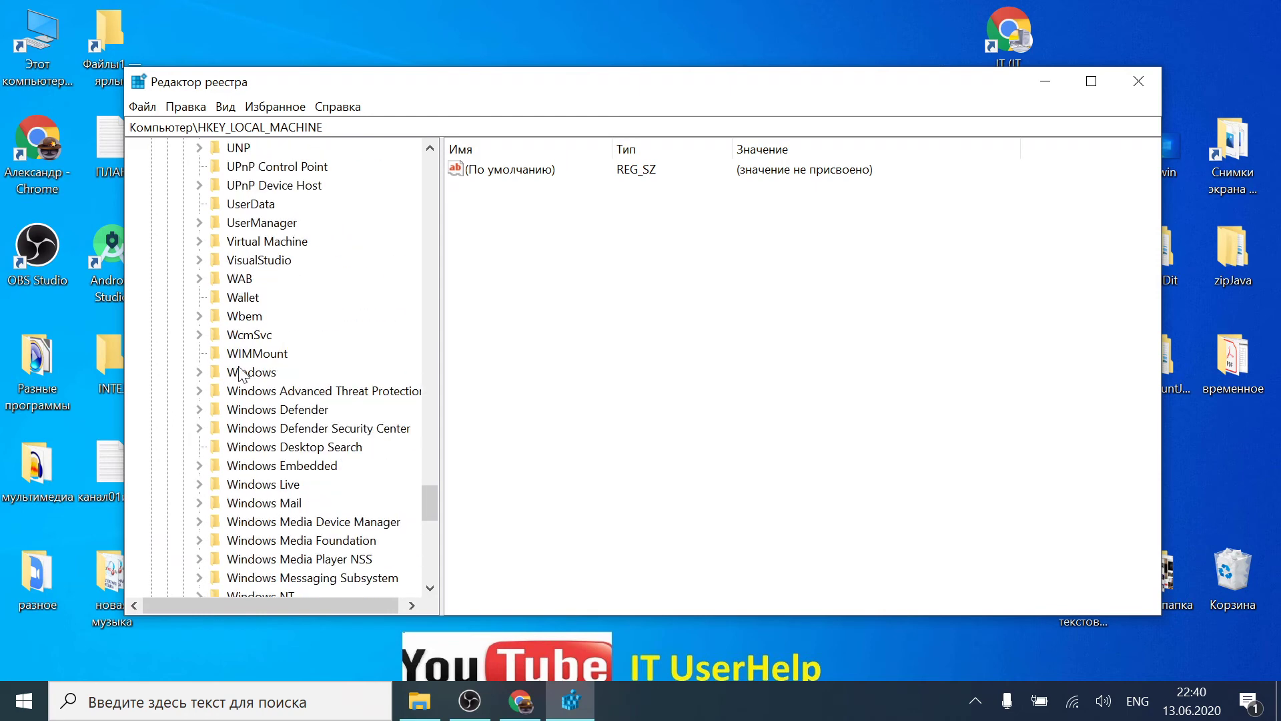
click(199, 372)
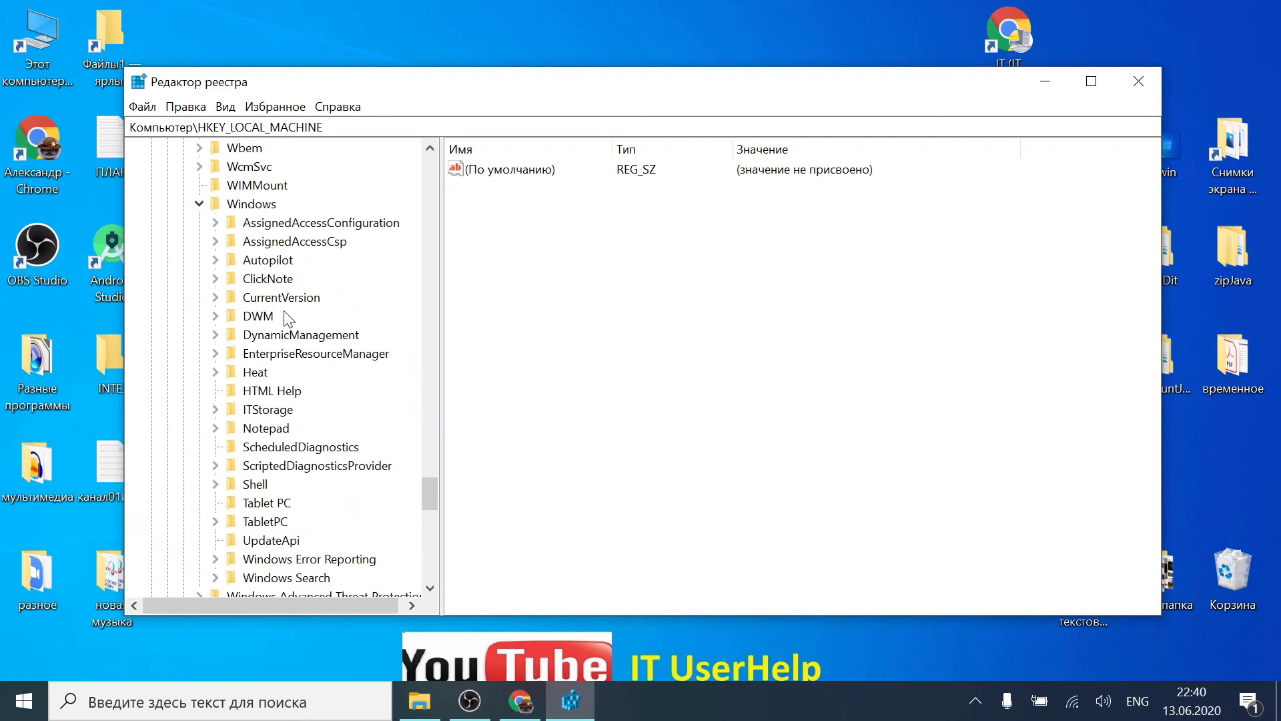
click(257, 207)
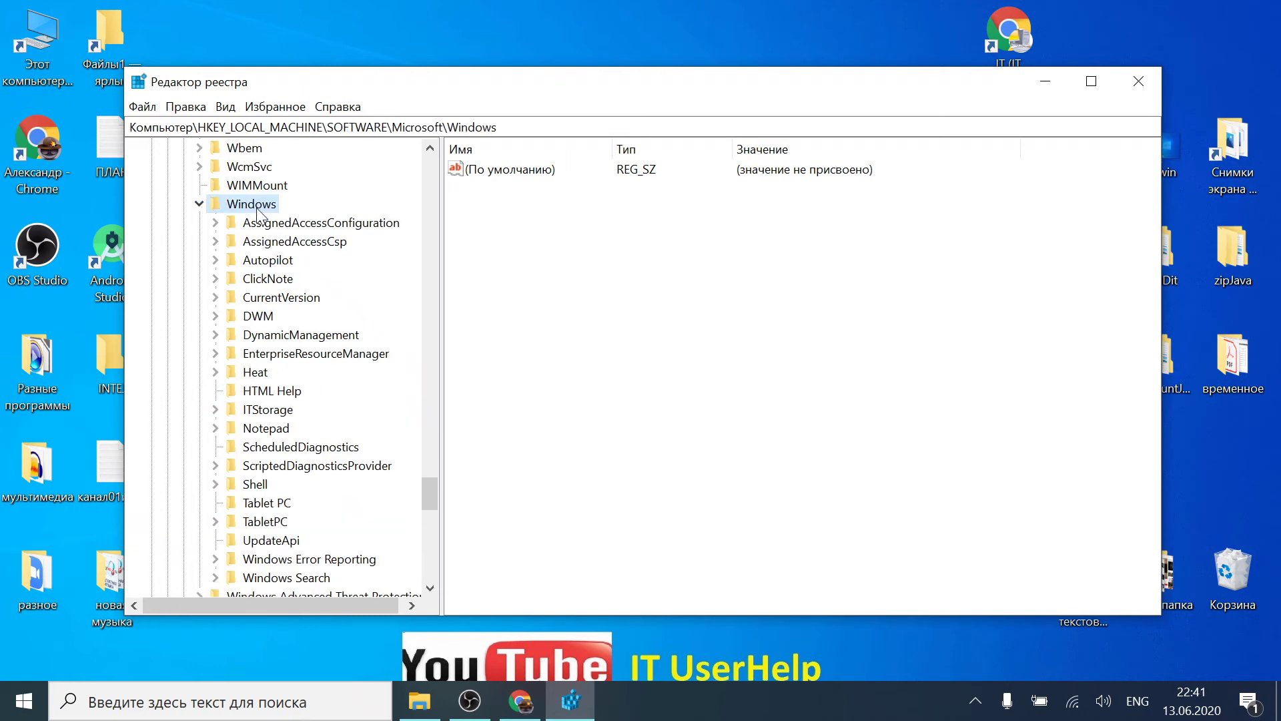
scroll(314, 358, down, 3)
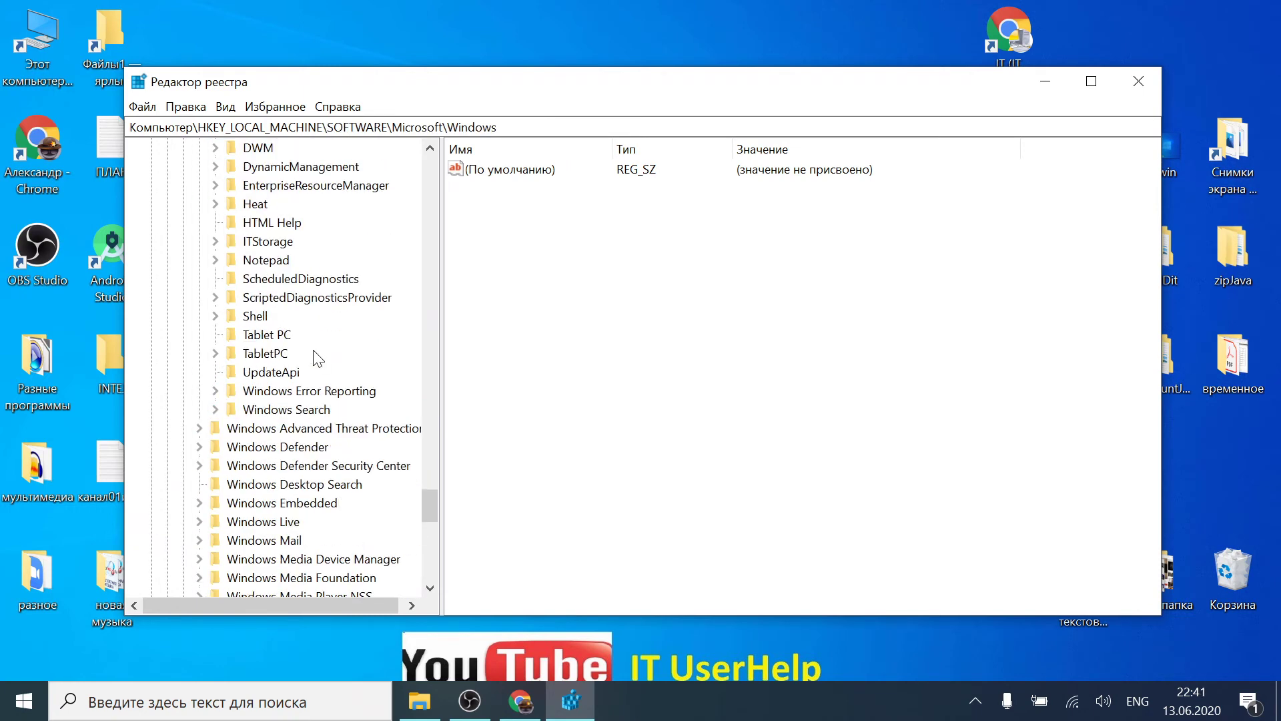
scroll(315, 360, up, 3)
click(220, 297)
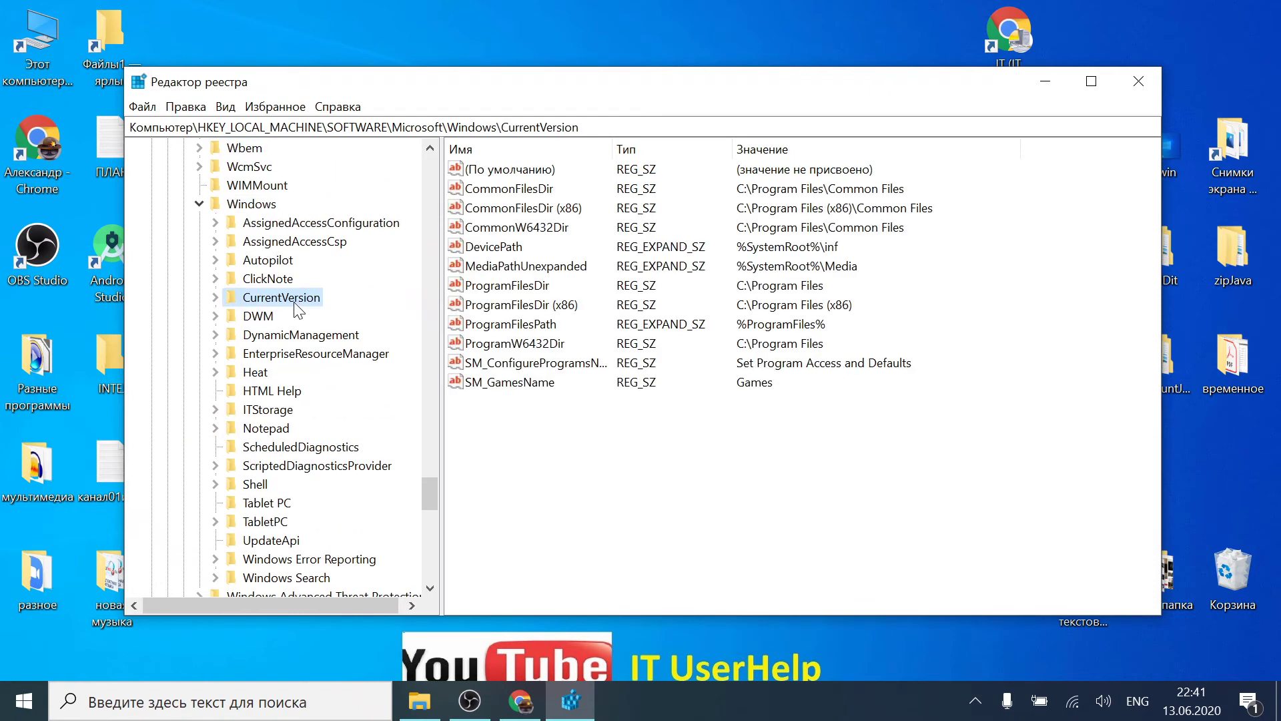
Expand CurrentVersion and select ReserveManager, showing ShippedWithReserves at 0 and MinDiskSize
click(215, 297)
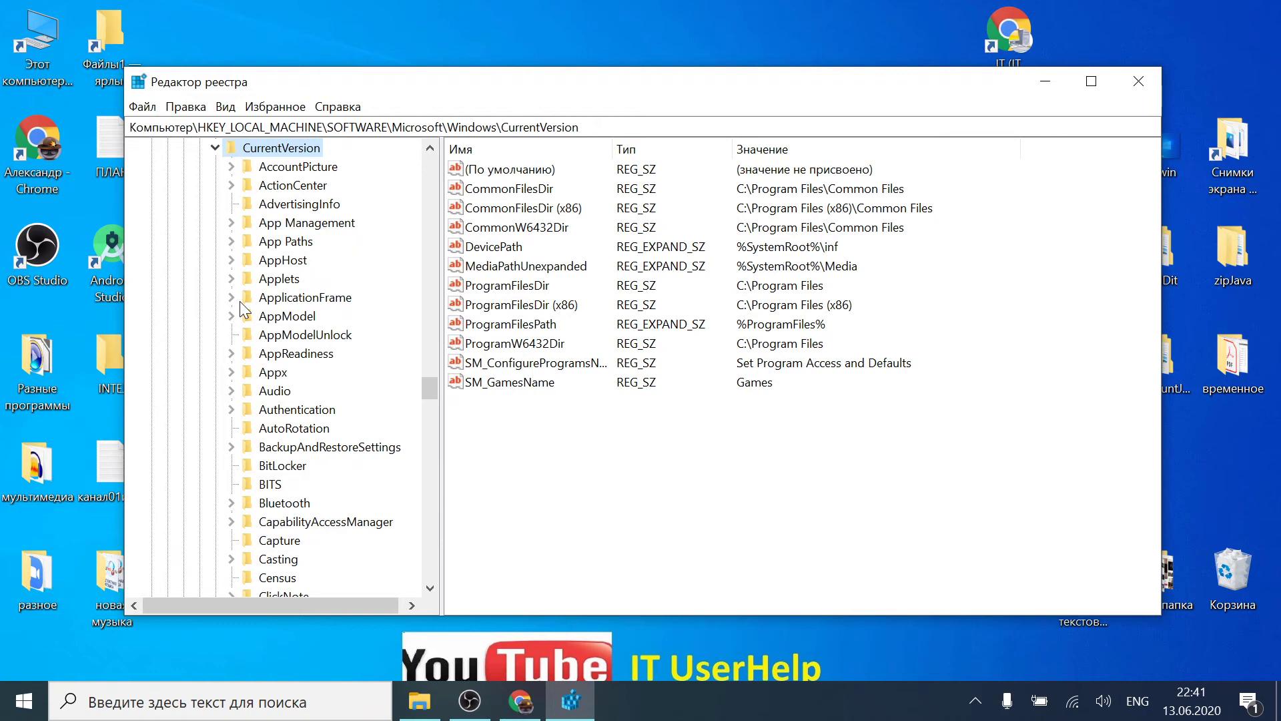
scroll(254, 341, down, 13)
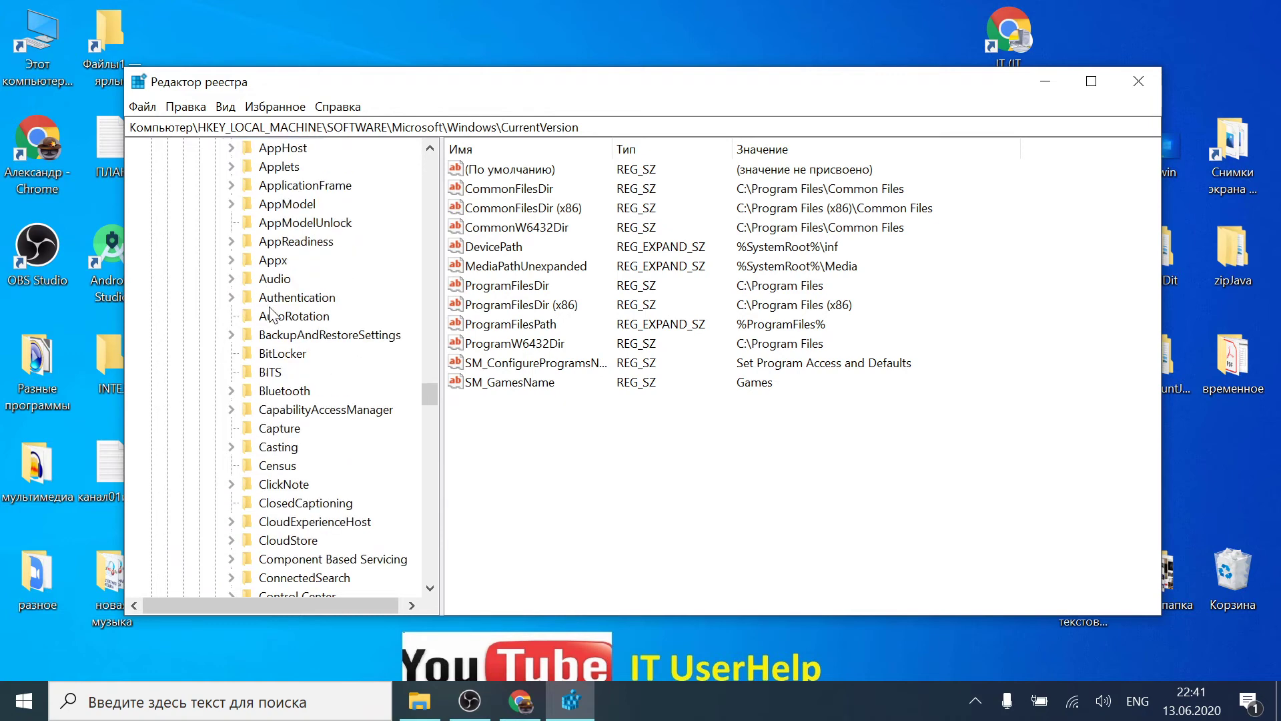
scroll(274, 379, down, 17)
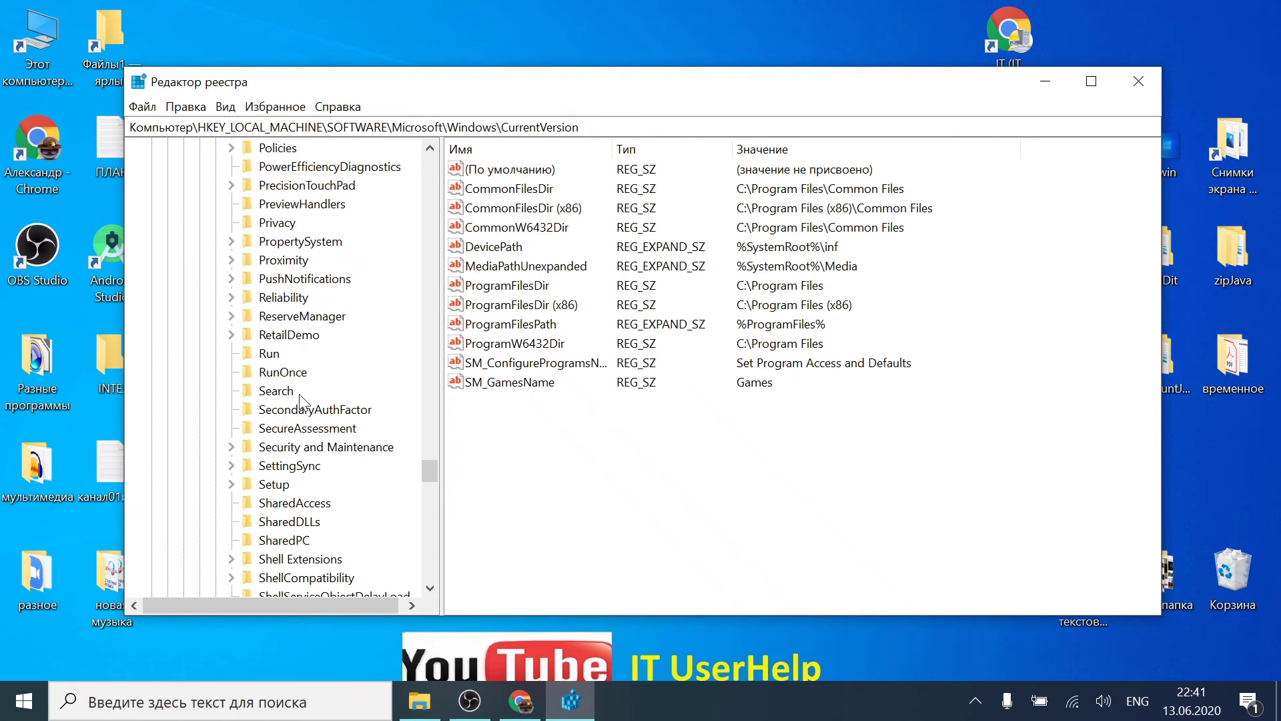
click(232, 317)
click(323, 318)
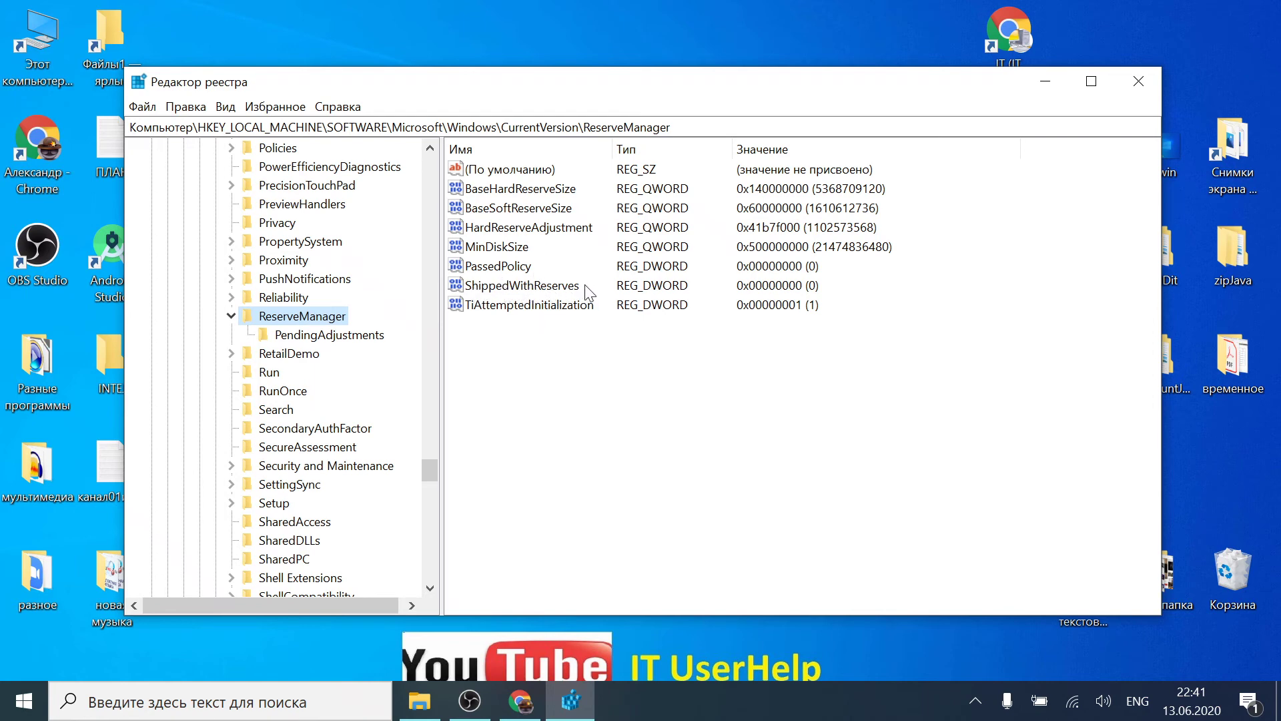
Re-enter 0 as the ShippedWithReserves value, confirm it, and close Registry Editor
double_click(555, 286)
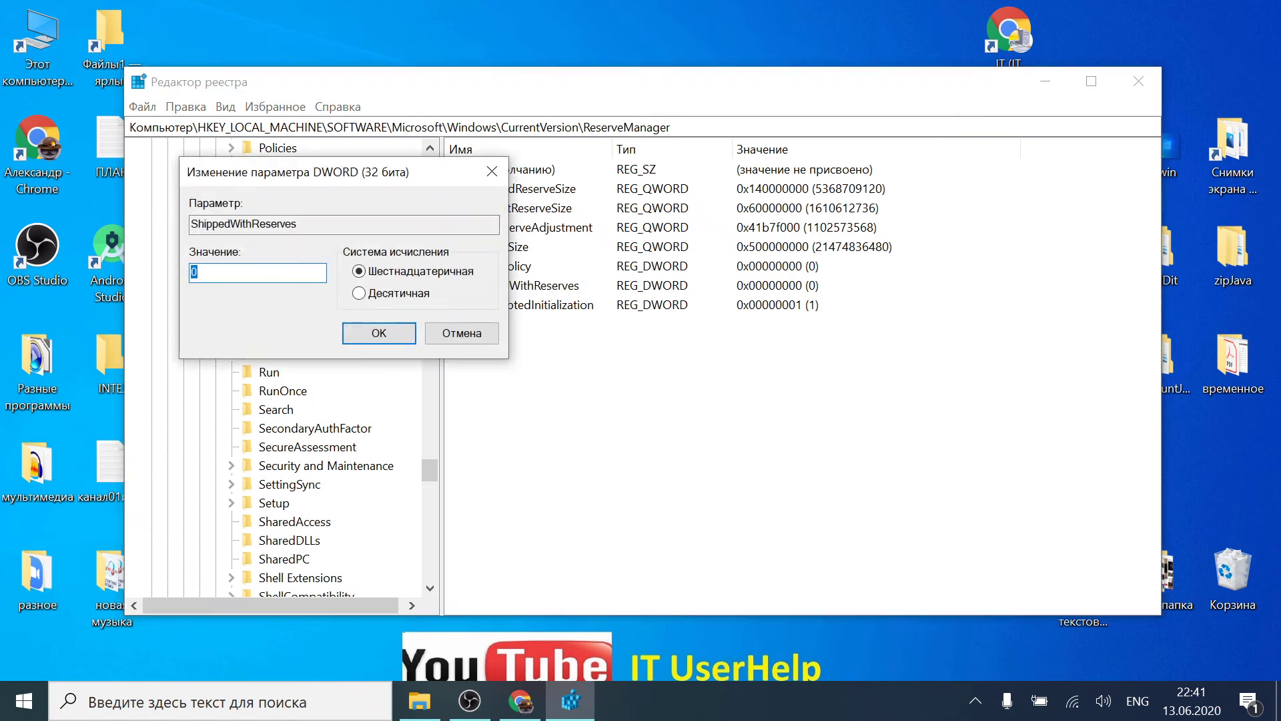
drag(305, 175, 798, 138)
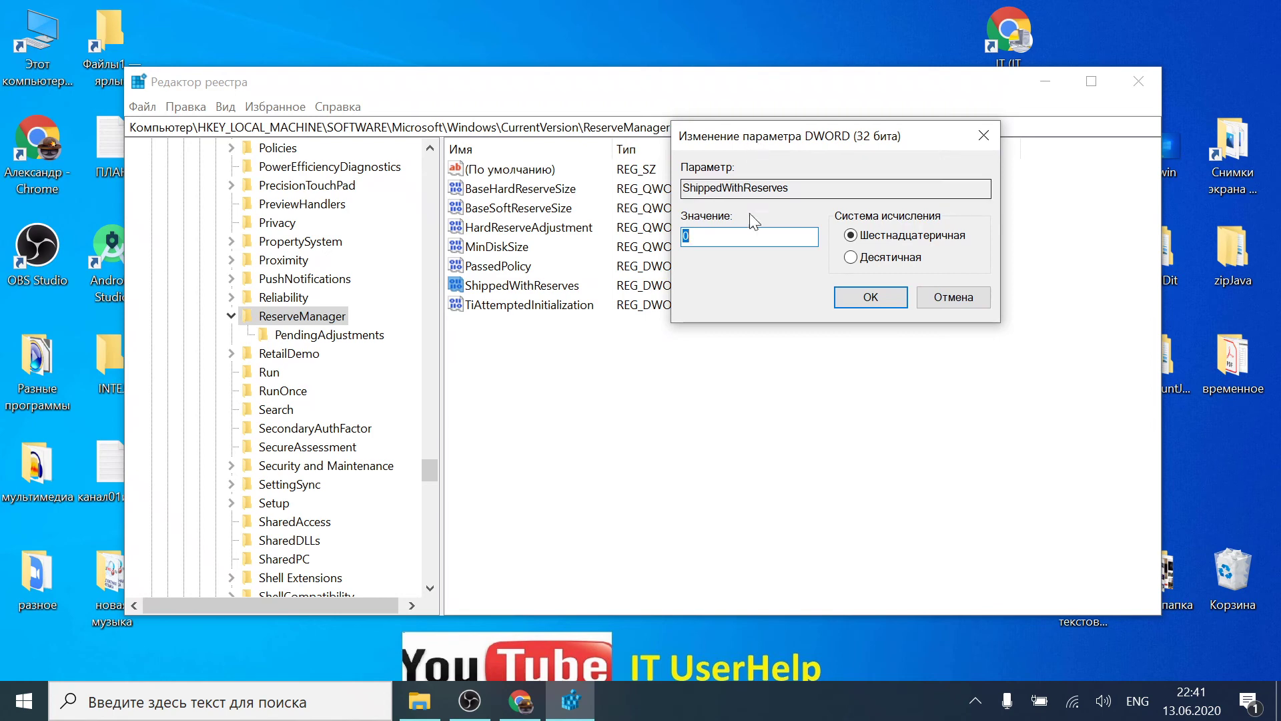
click(741, 236)
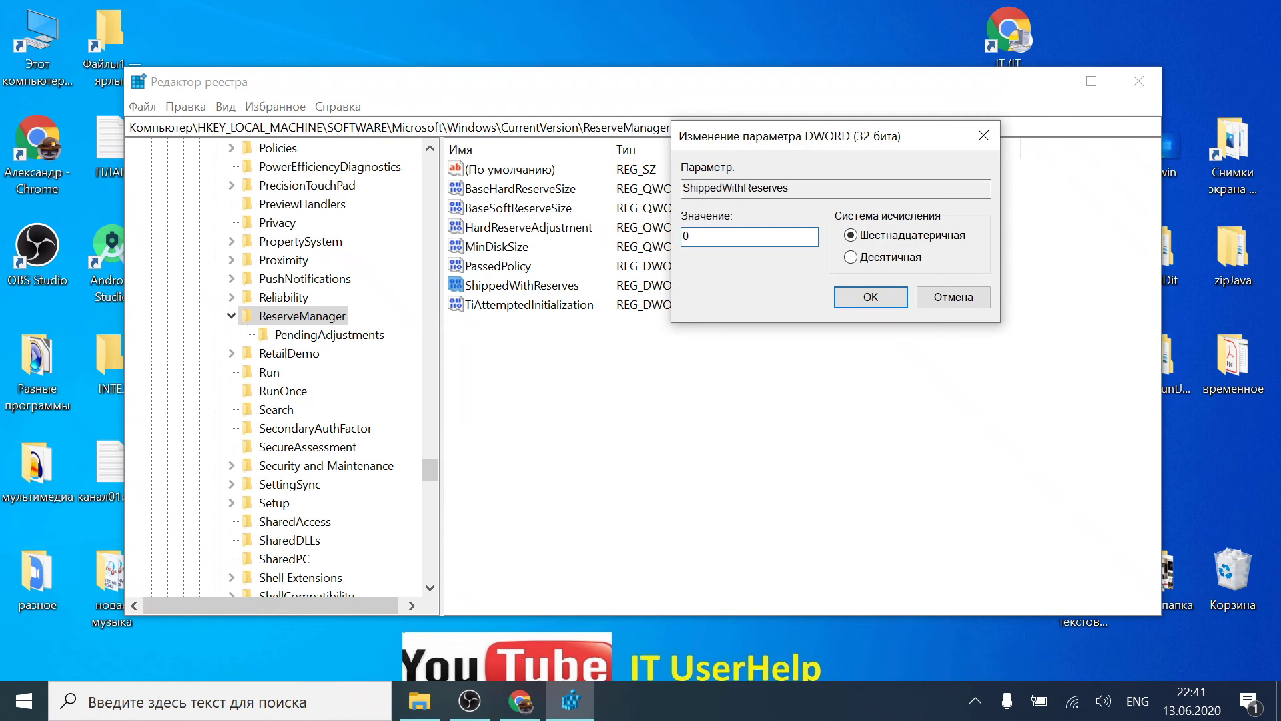
key(BackSpace)
text(0)
key(BackSpace)
text(0)
click(862, 298)
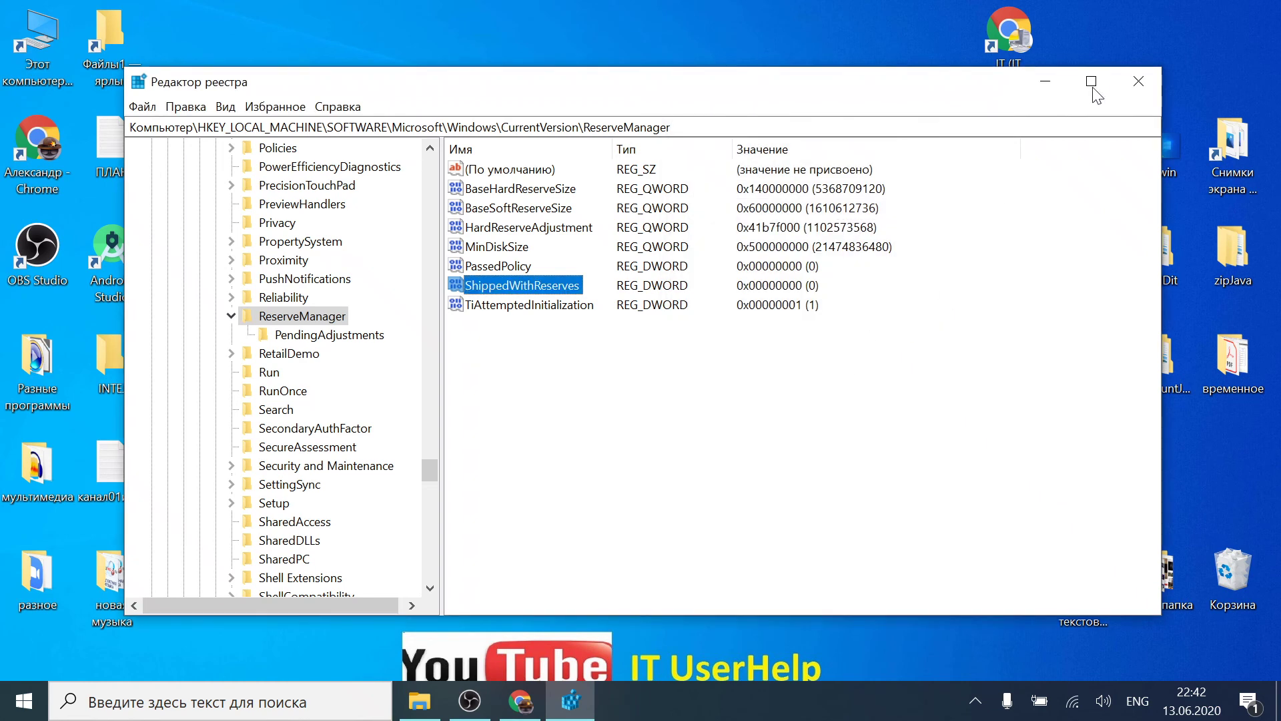
click(1139, 81)
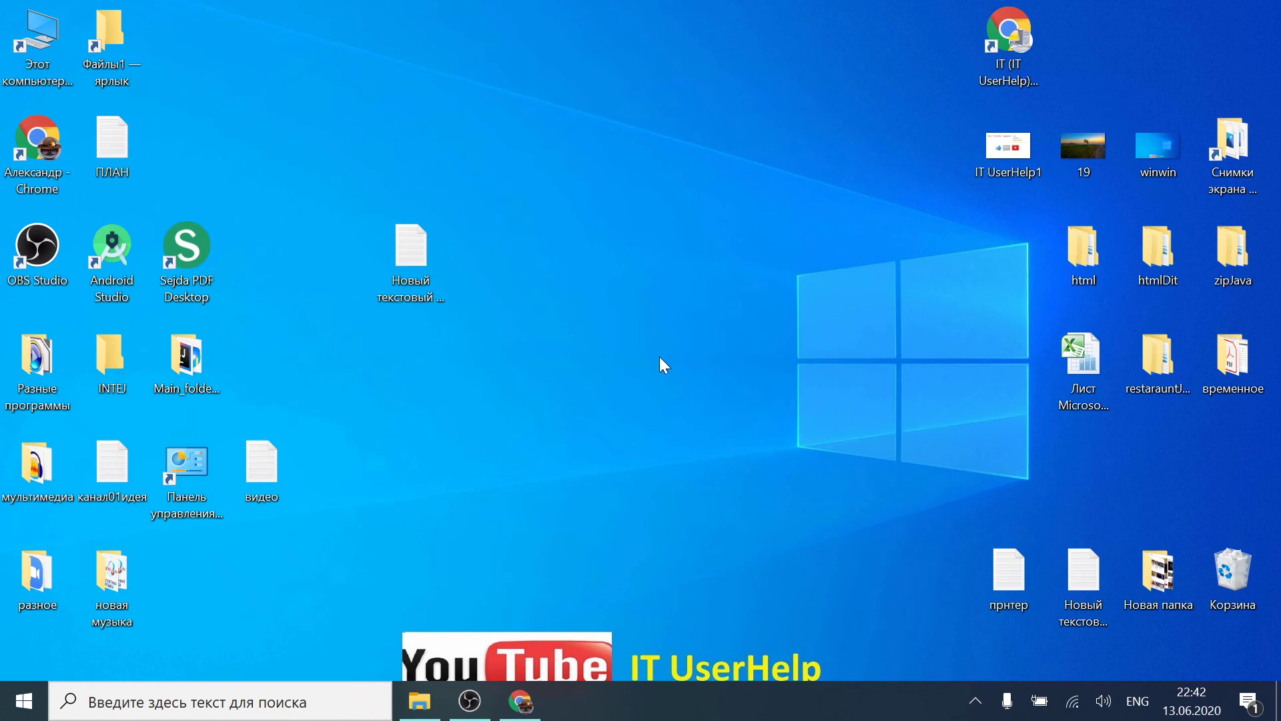
Open the IT UserHelp1 image from the desktop in Photos
double_click(998, 151)
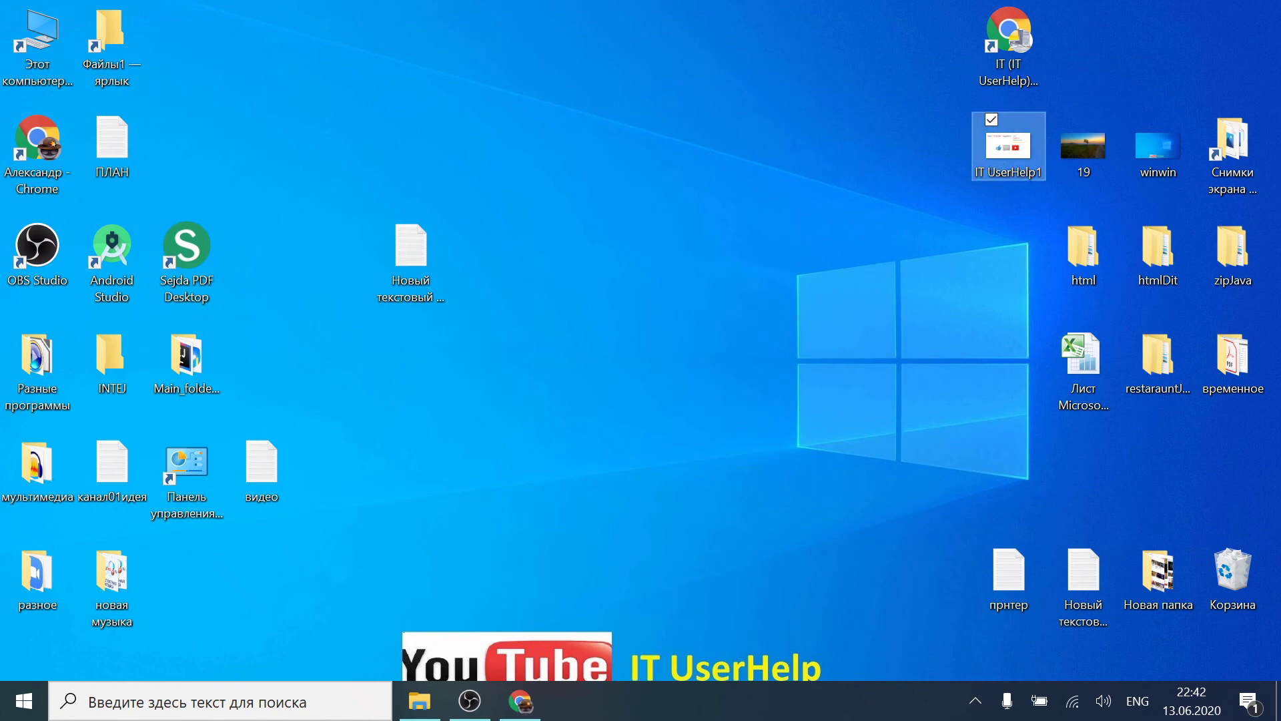